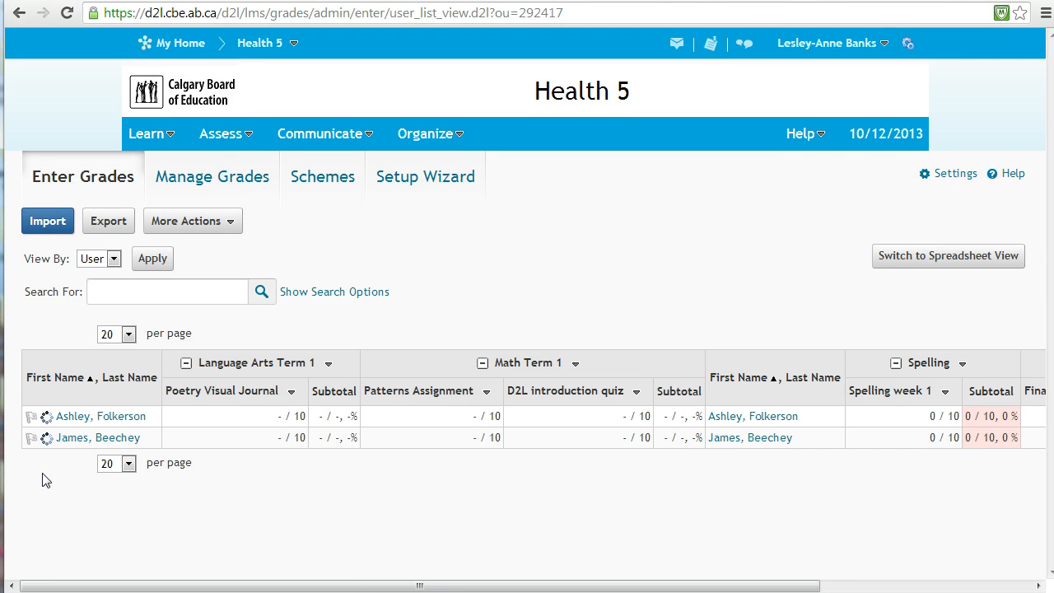
Open the first listed student's grades and set the Poetry Visual Journal grade to Beginning.
left_click(74, 420)
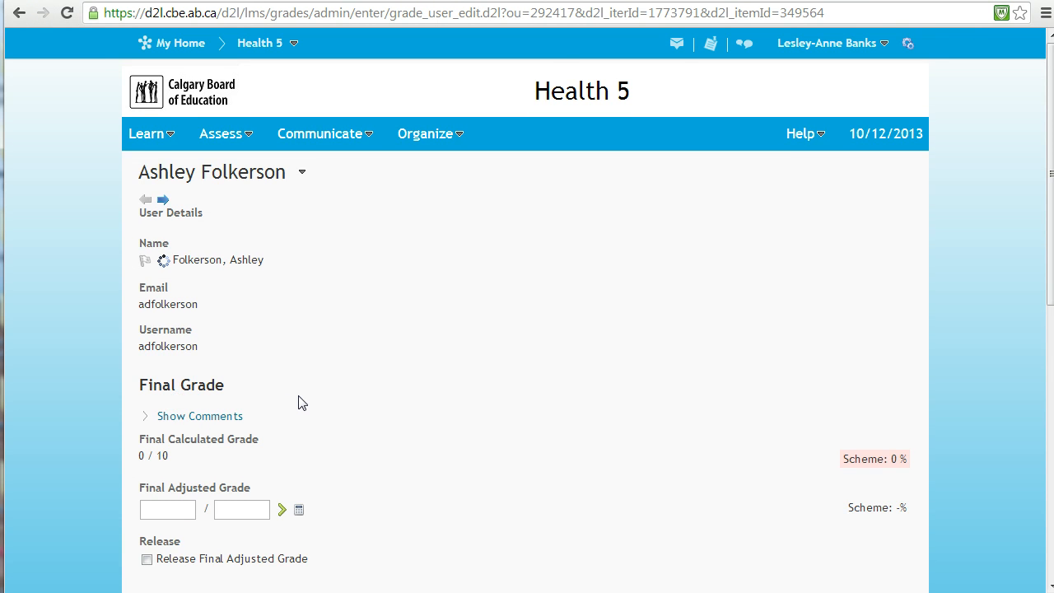
scroll(299, 402, "down", 1)
scroll(298, 402, "down", 1)
scroll(299, 402, "down", 1)
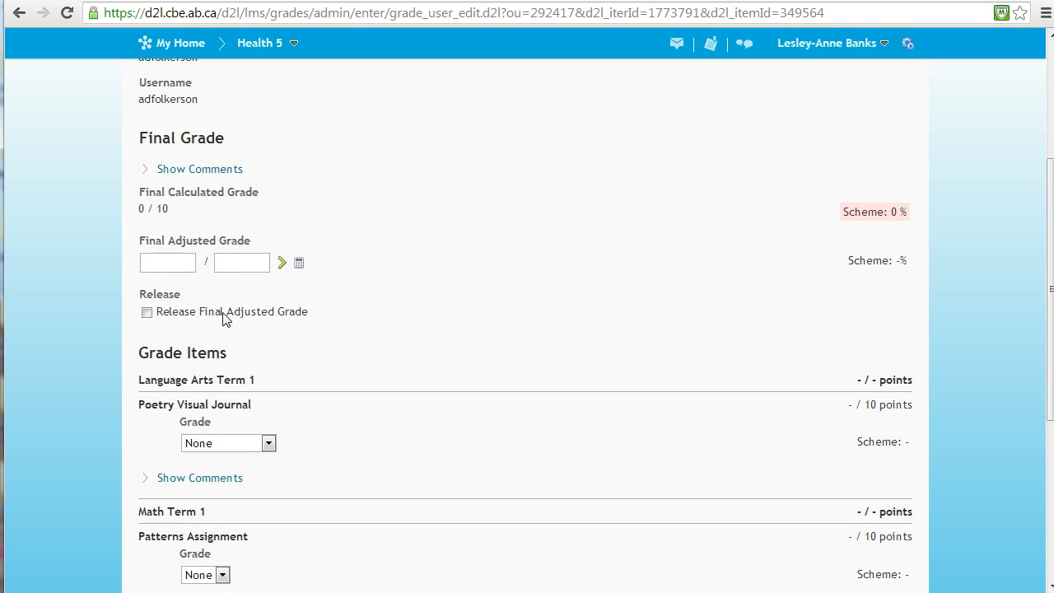
scroll(229, 445, "down", 1)
left_click(268, 360)
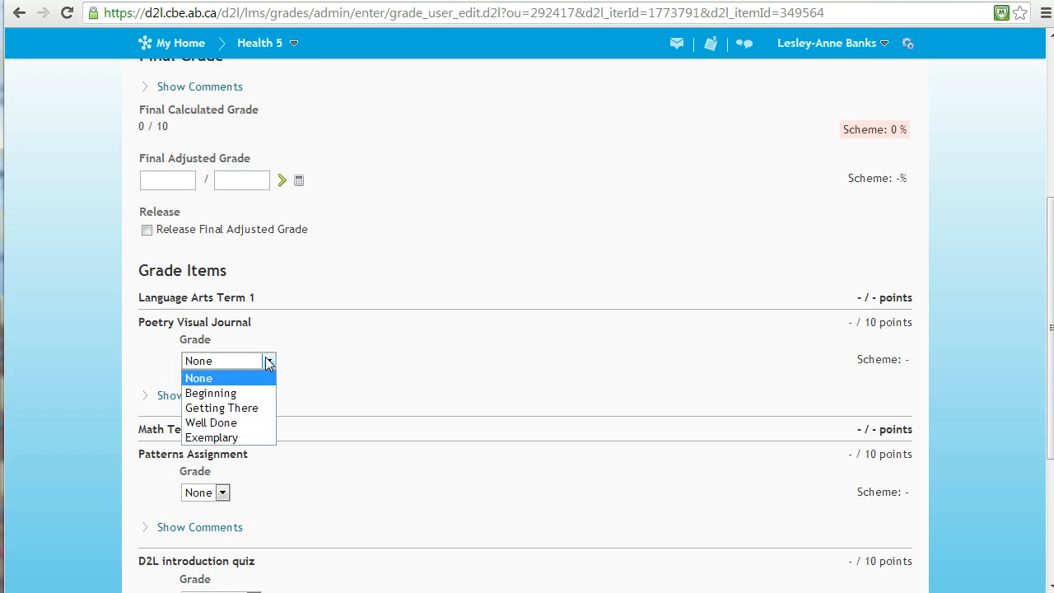
left_click(247, 394)
Add the comment for users "Please complete this work and resubmit." to the Poetry Visual Journal grade.
scroll(294, 407, "down", 1)
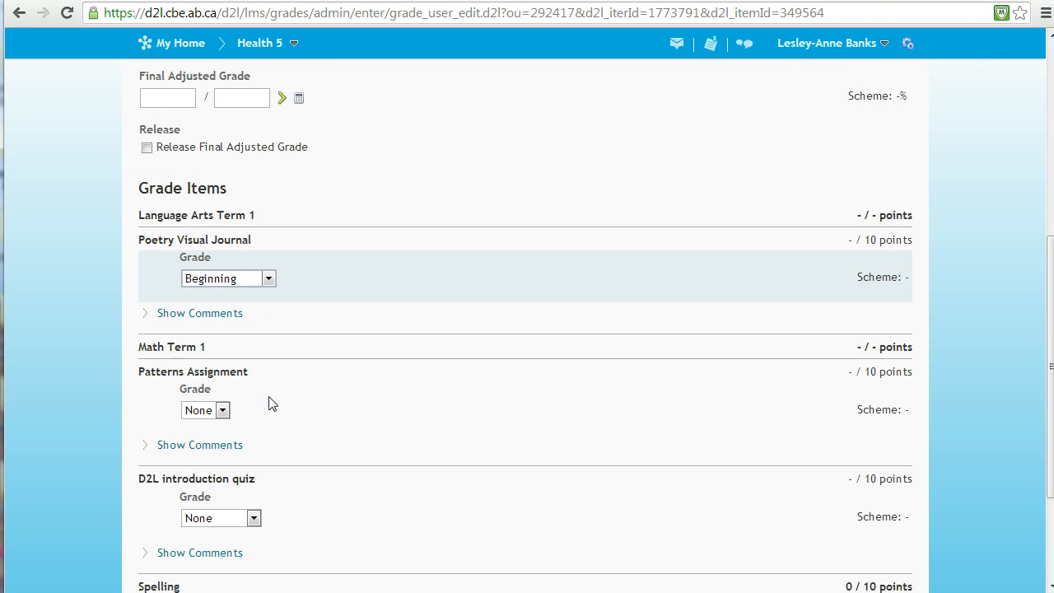
left_click(177, 318)
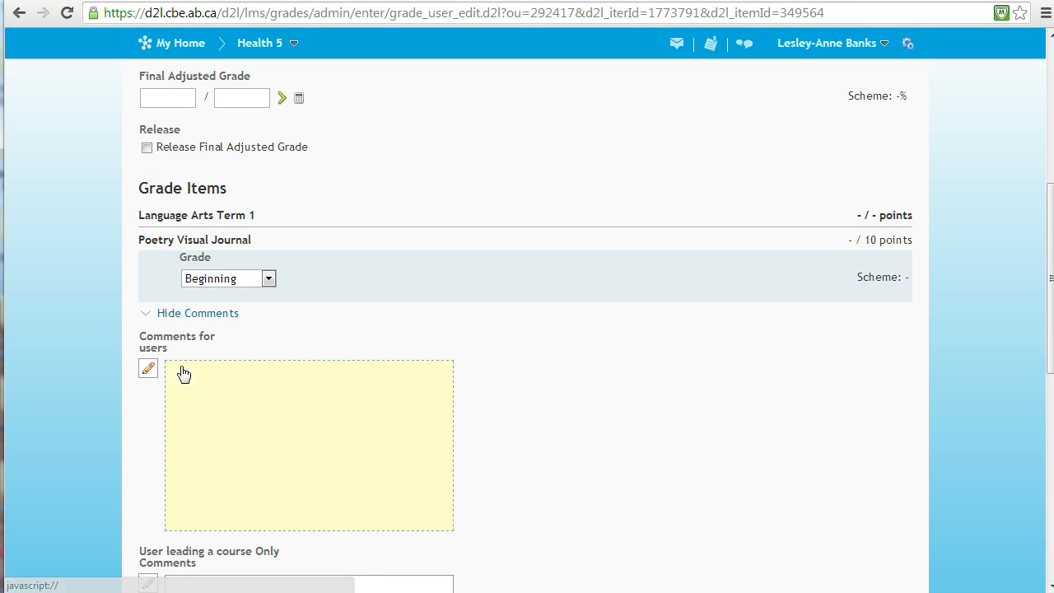
left_click(247, 426)
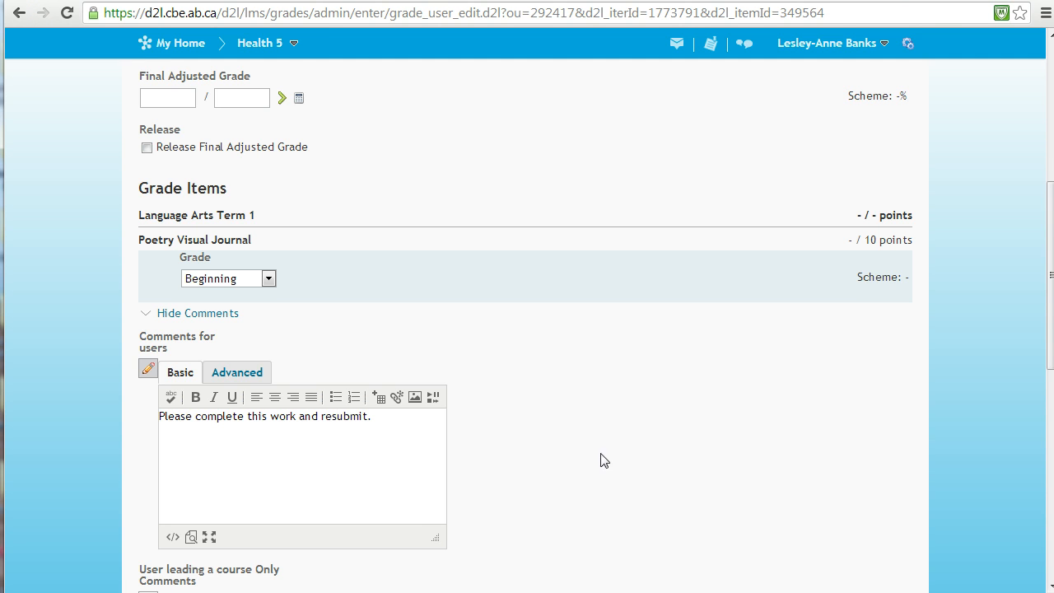
Add the course-leader-only comment "Conferenced with student 10/03/13" to the Poetry Visual Journal grade.
scroll(527, 488, "down", 2)
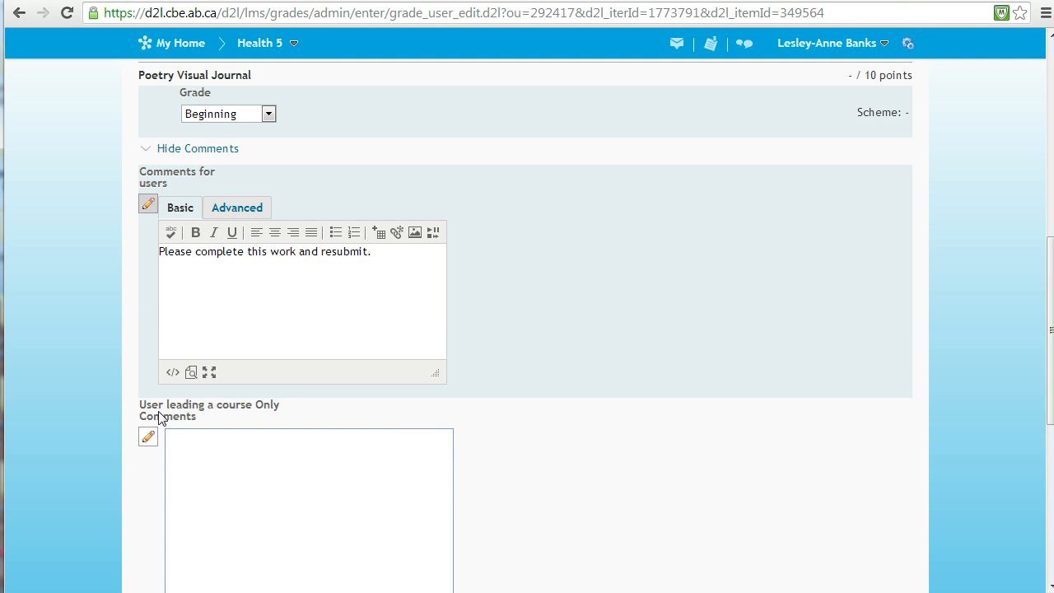
scroll(230, 492, "down", 1)
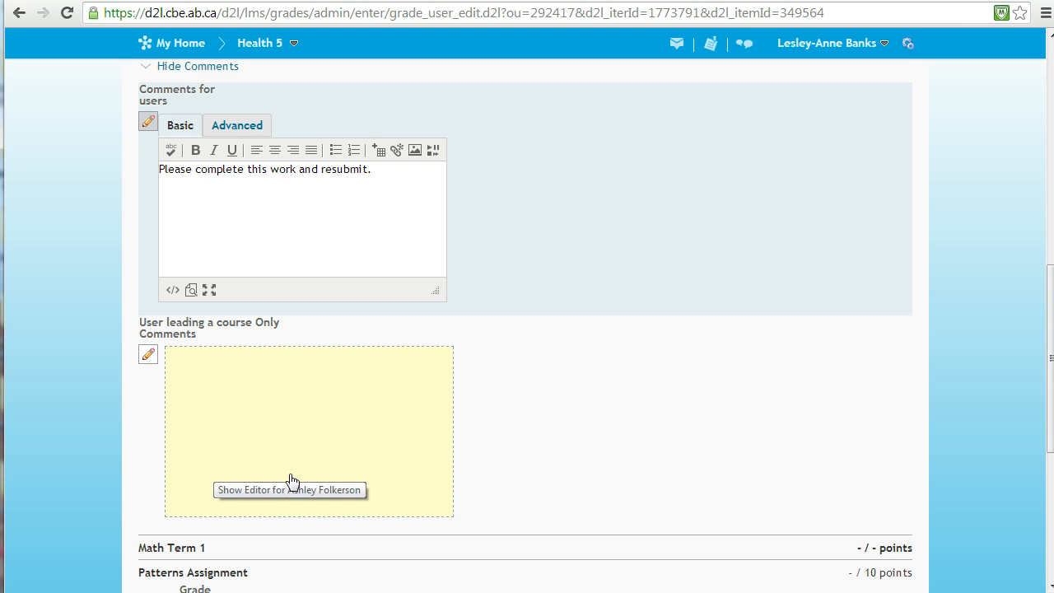
left_click(293, 444)
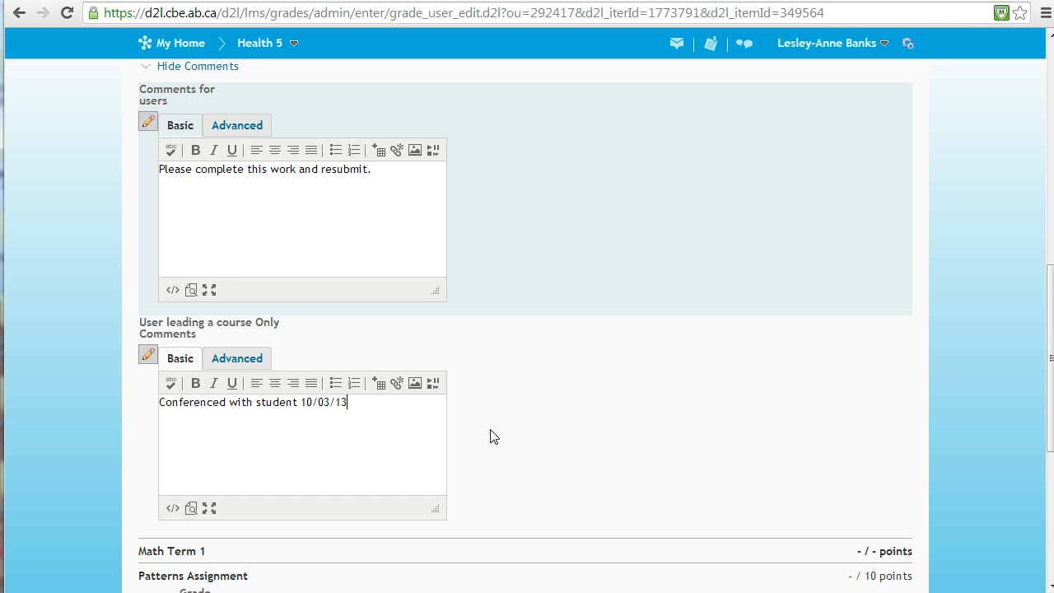
Grade the Patterns Assignment as C and the D2L introduction quiz as Complete.
scroll(318, 466, "down", 2)
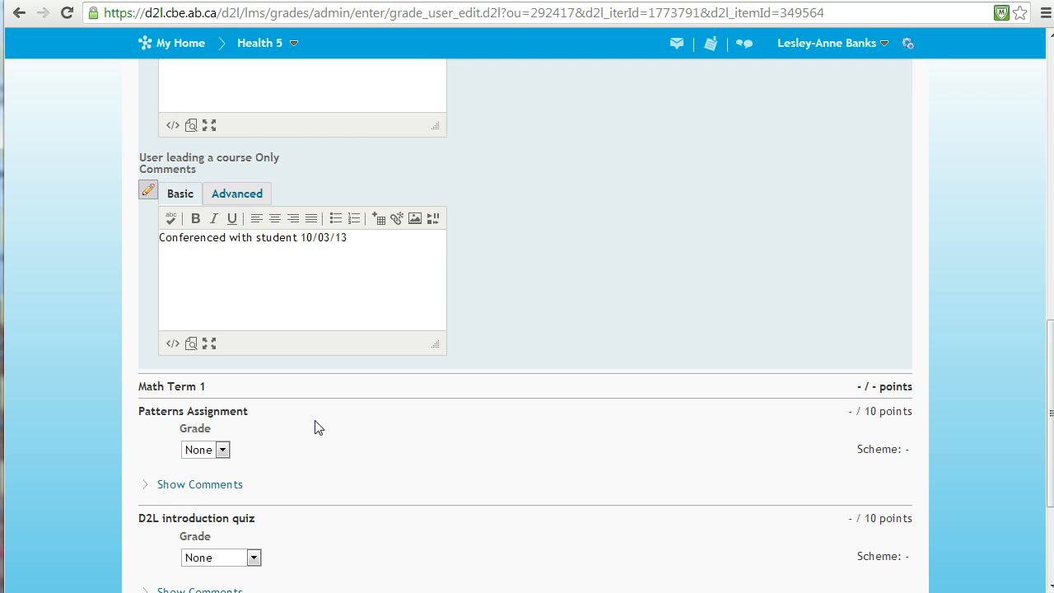
scroll(181, 429, "down", 1)
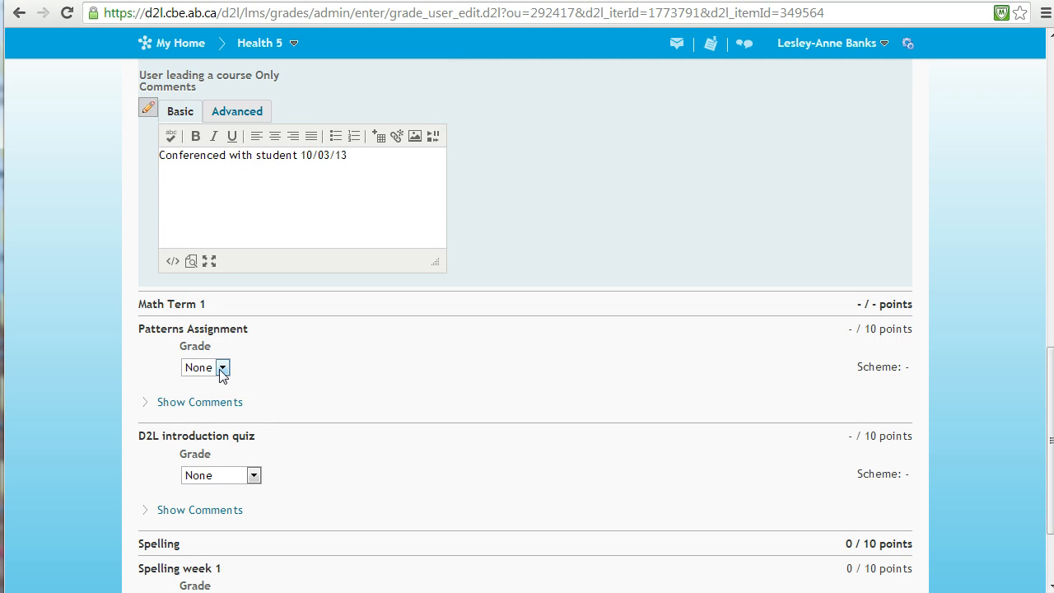
left_click(221, 368)
left_click(207, 415)
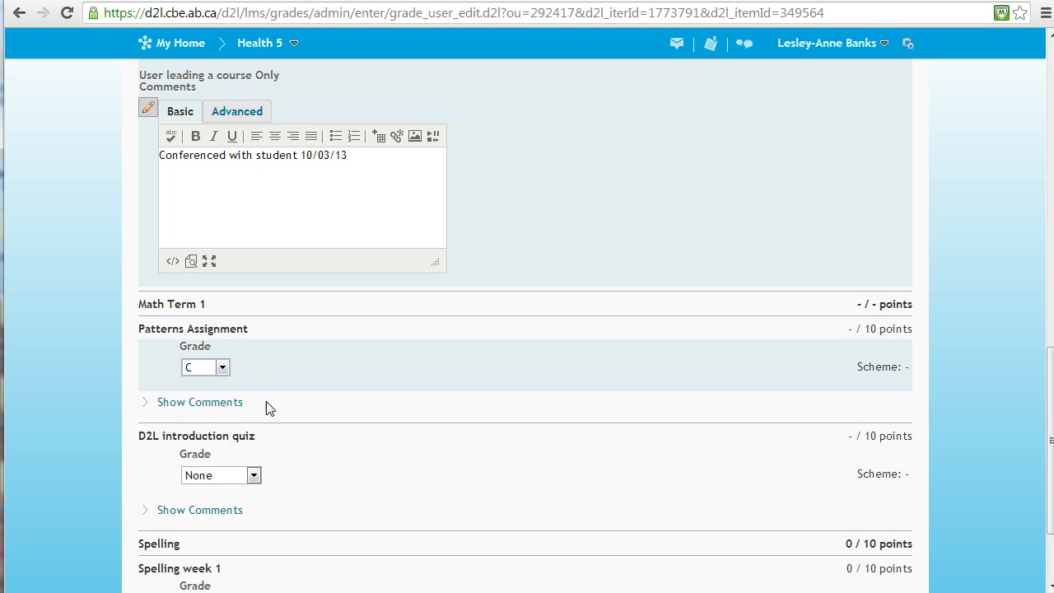
left_click(240, 474)
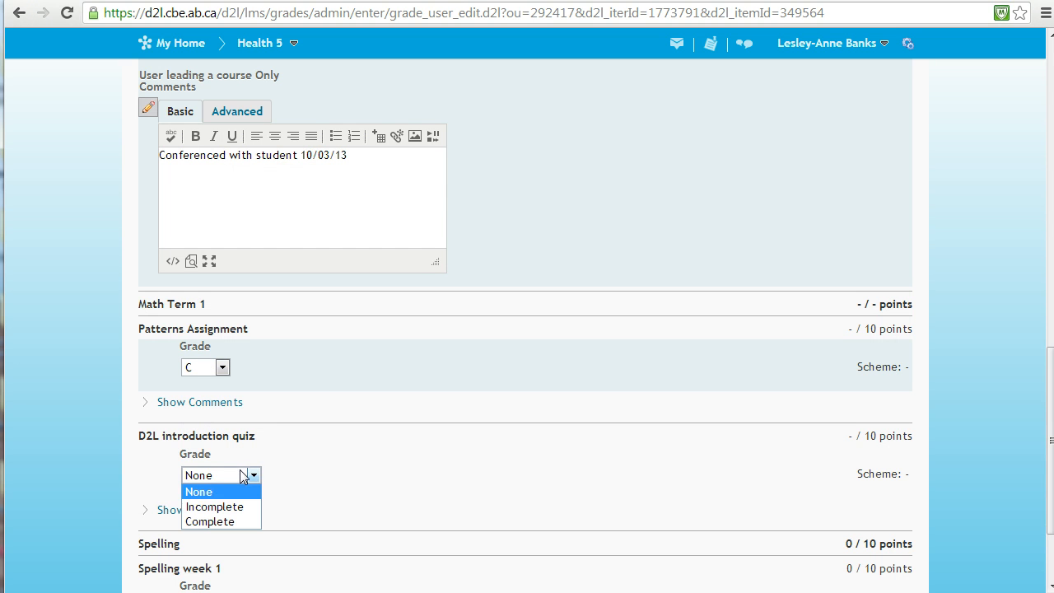
left_click(211, 521)
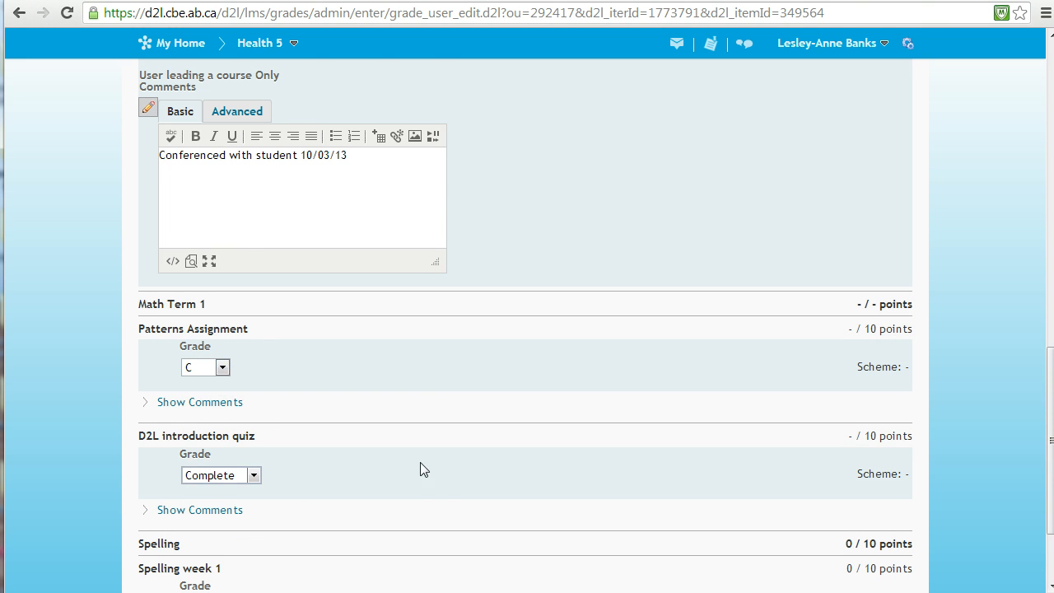
Enter a Spelling week 1 grade of 10 and save the student's grades, confirming the changes.
scroll(420, 461, "down", 1)
scroll(241, 413, "down", 1)
double_click(194, 480)
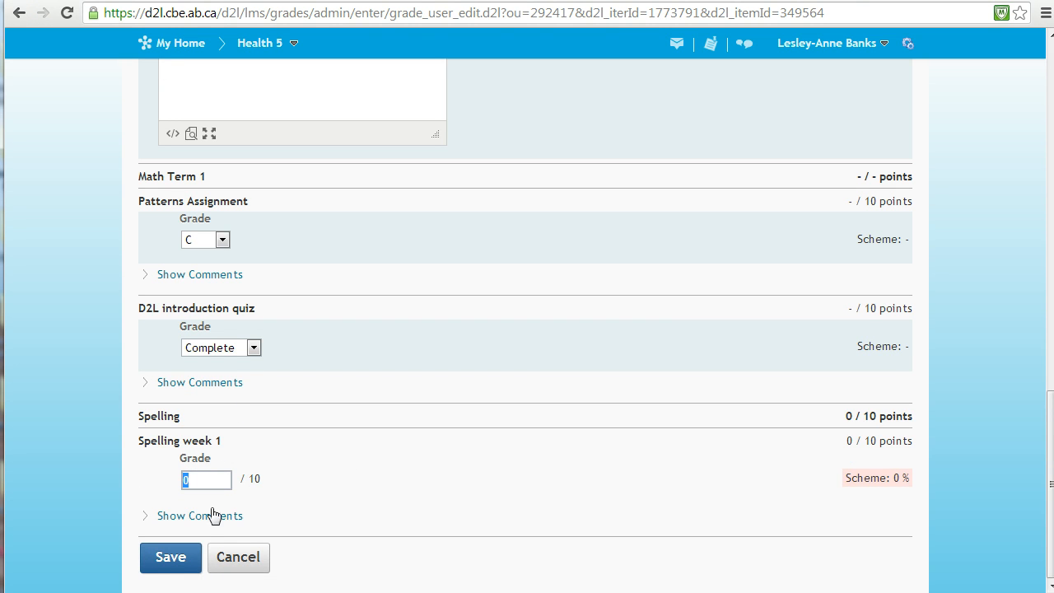
type("10")
left_click(171, 560)
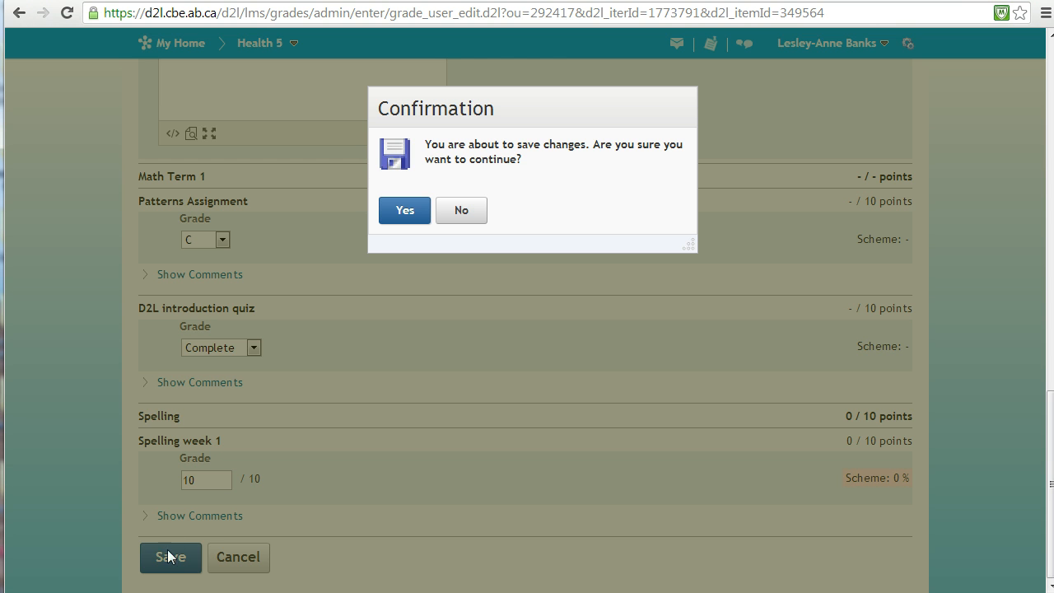
left_click(394, 210)
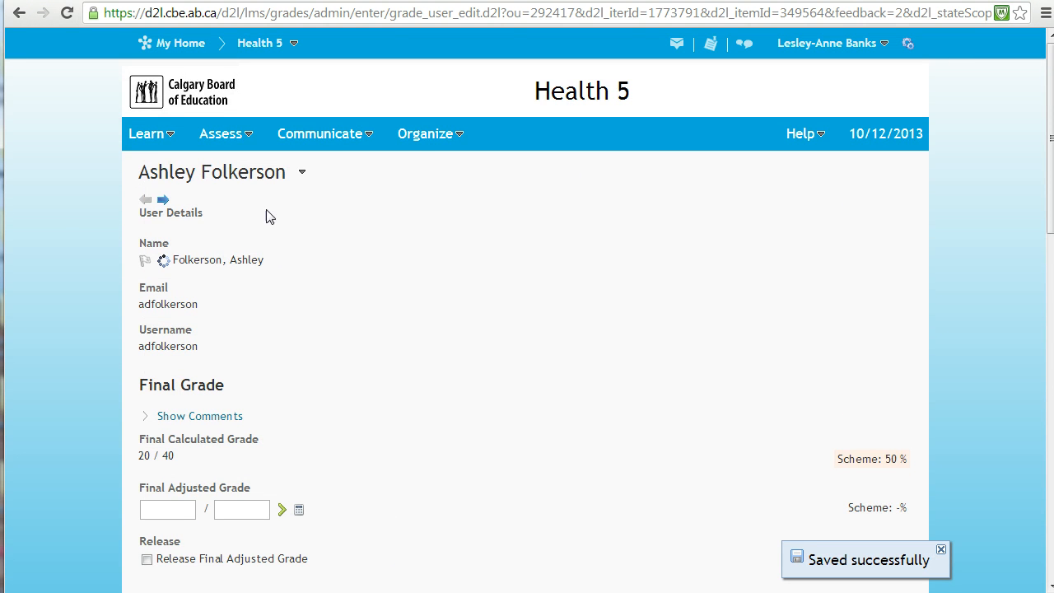
Visit the next student's record, return to the previous one, and preview that student's grades.
left_click(163, 201)
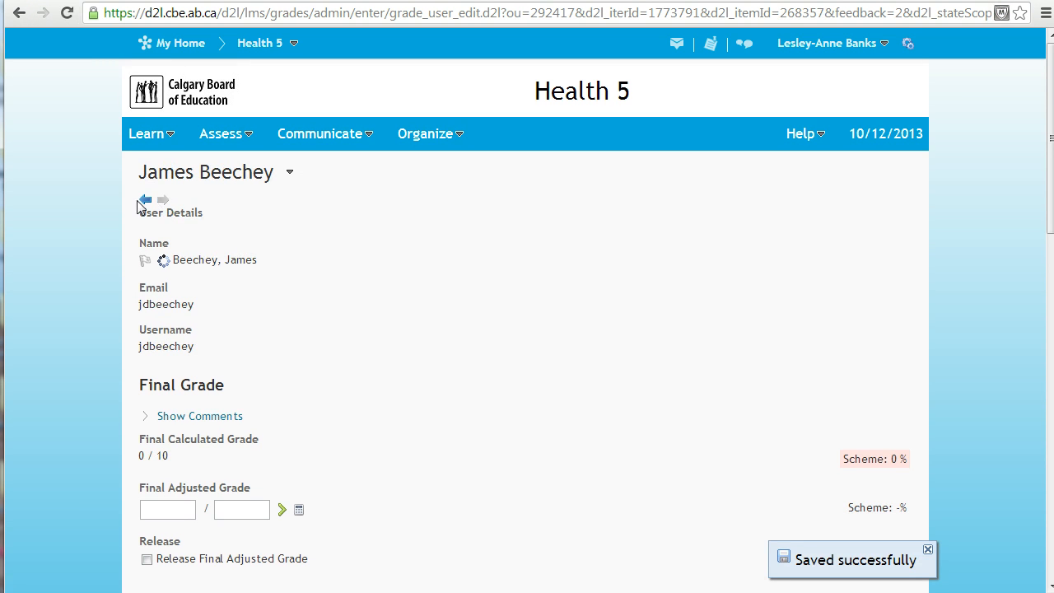
left_click(144, 201)
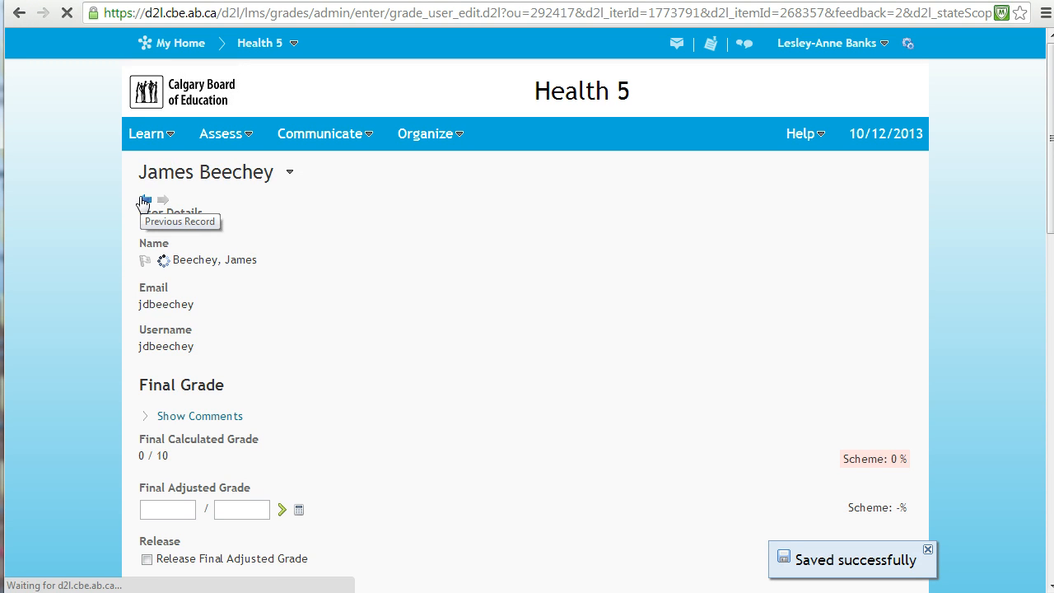
left_click(302, 173)
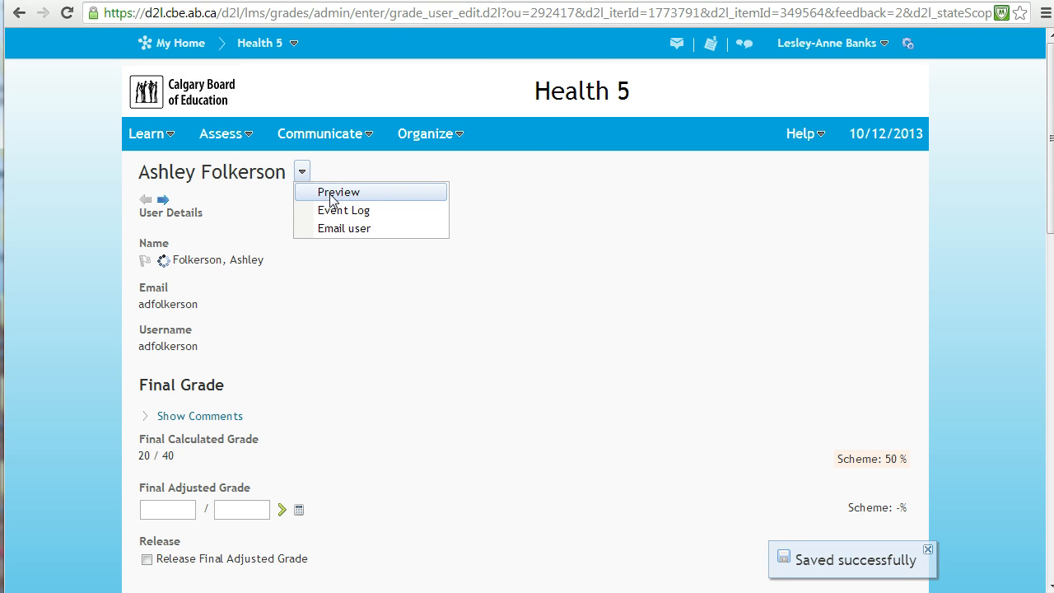
left_click(330, 195)
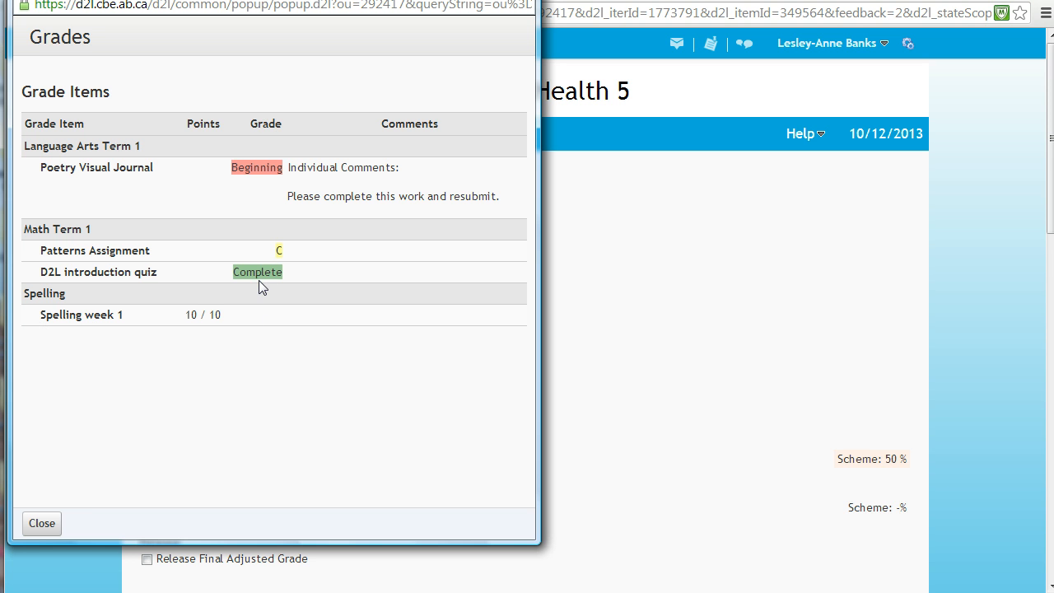
left_click(42, 524)
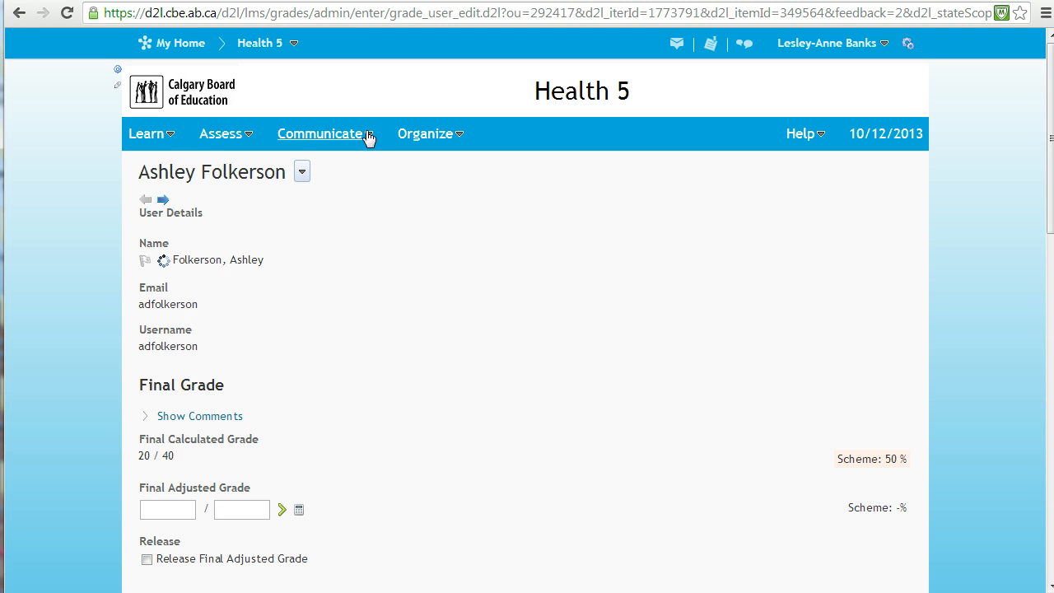
Return to the class grades list and set the maximum points of Spelling week 1 to 15, saving the item.
left_click(249, 141)
left_click(222, 206)
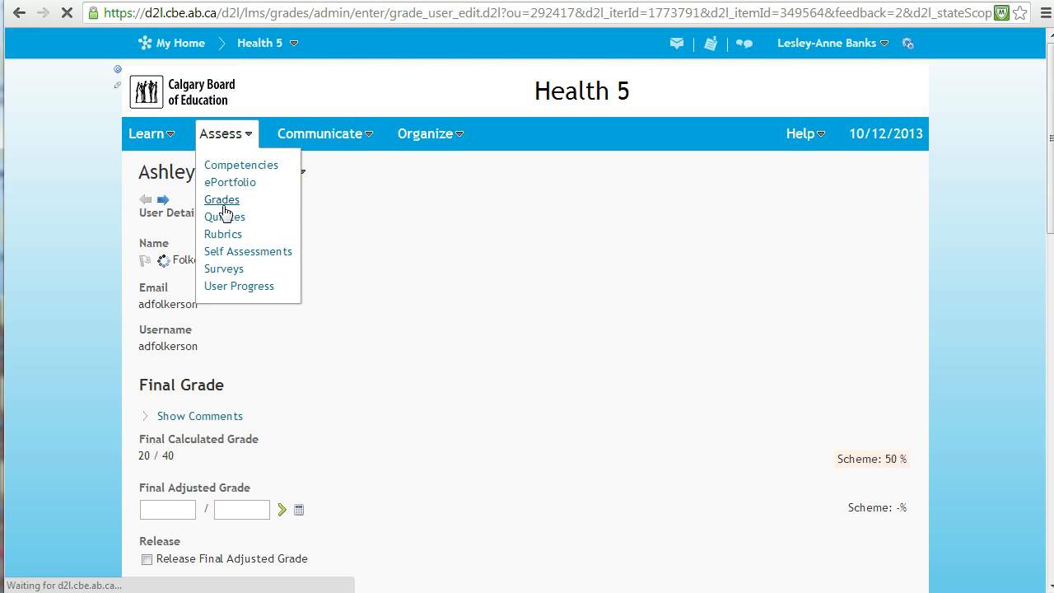
scroll(436, 463, "right", 5)
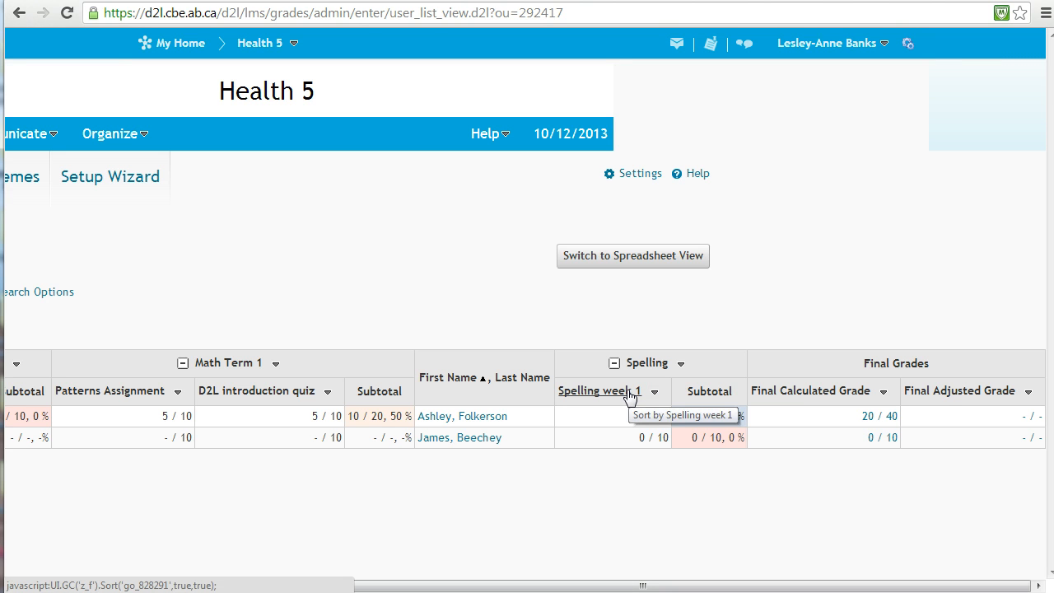
left_click(653, 393)
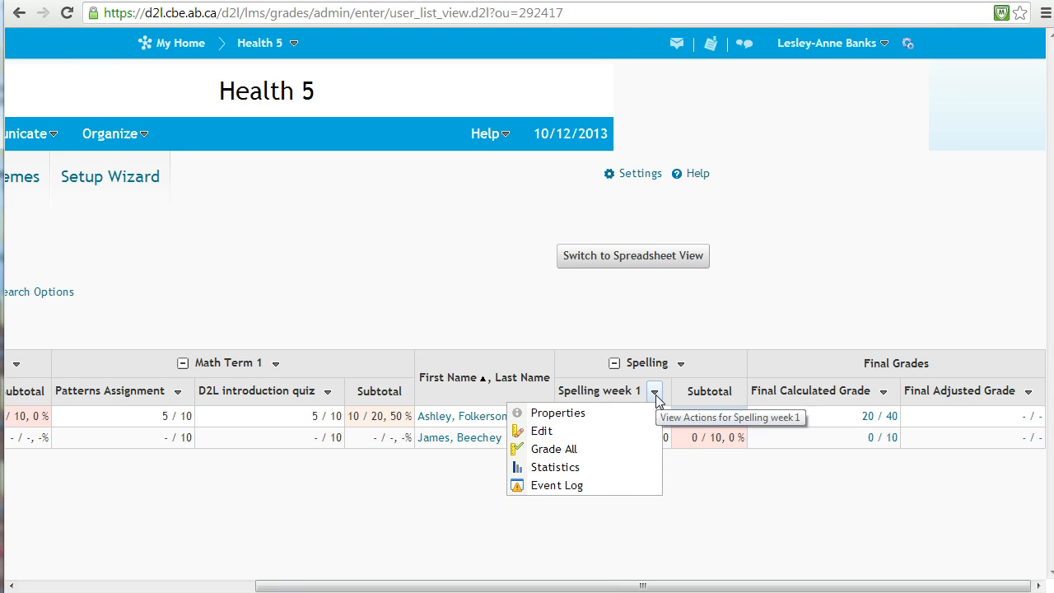
left_click(542, 432)
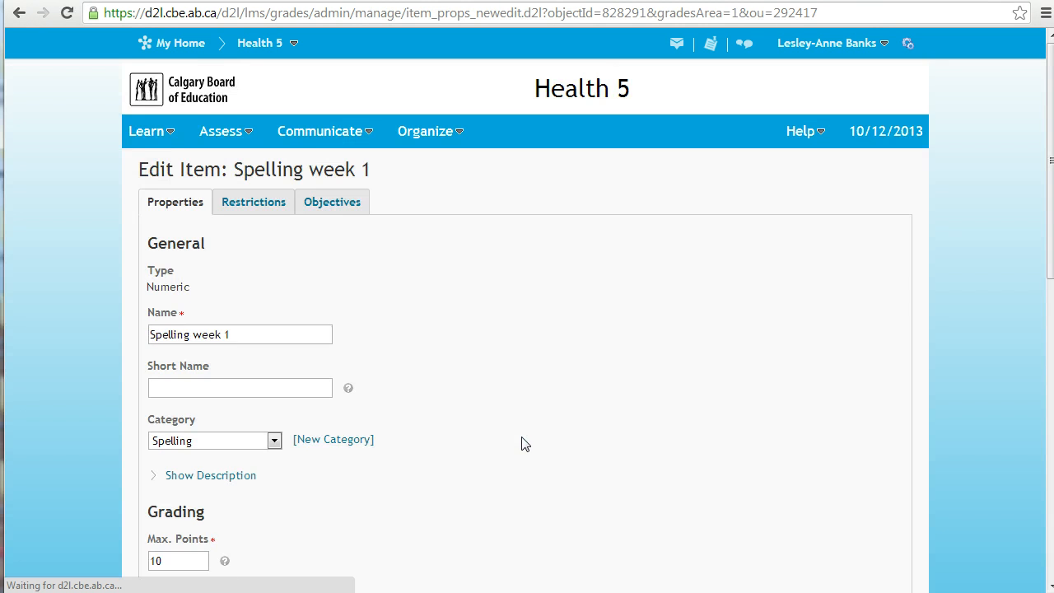
scroll(470, 450, "down", 2)
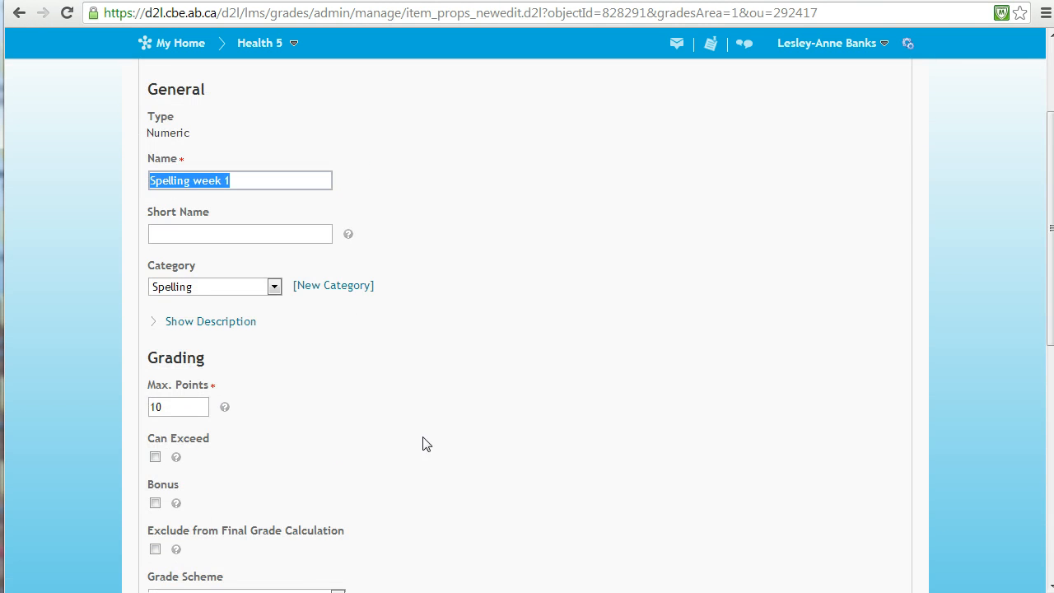
left_click(162, 404)
key("BackSpace")
type("5")
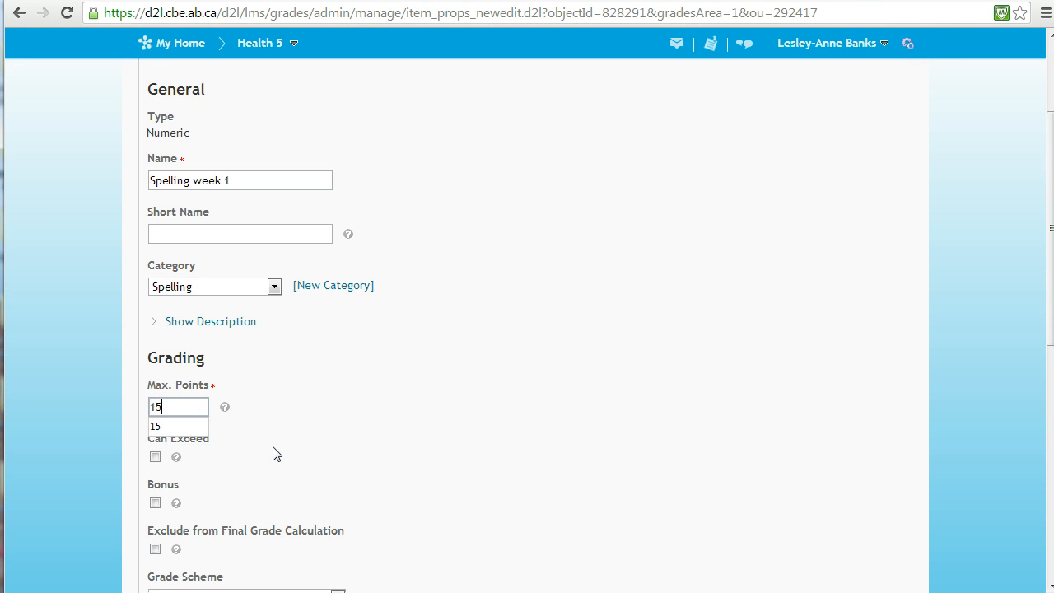
scroll(273, 452, "down", 7)
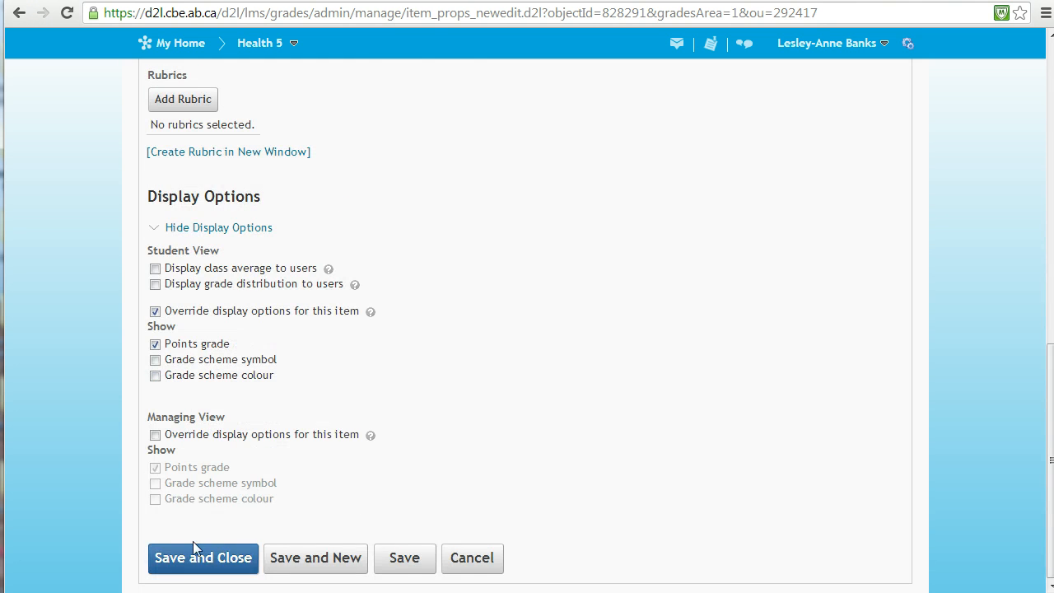
left_click(198, 556)
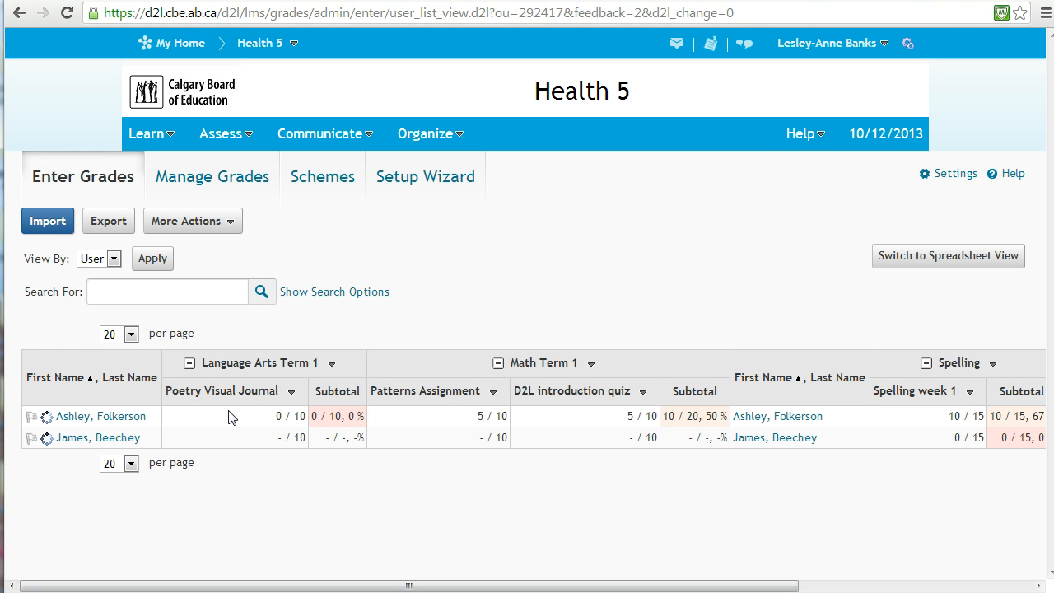
Override Poetry Visual Journal's managing view display to show grade scheme symbol and colour without the points grade, and save the item.
left_click(292, 392)
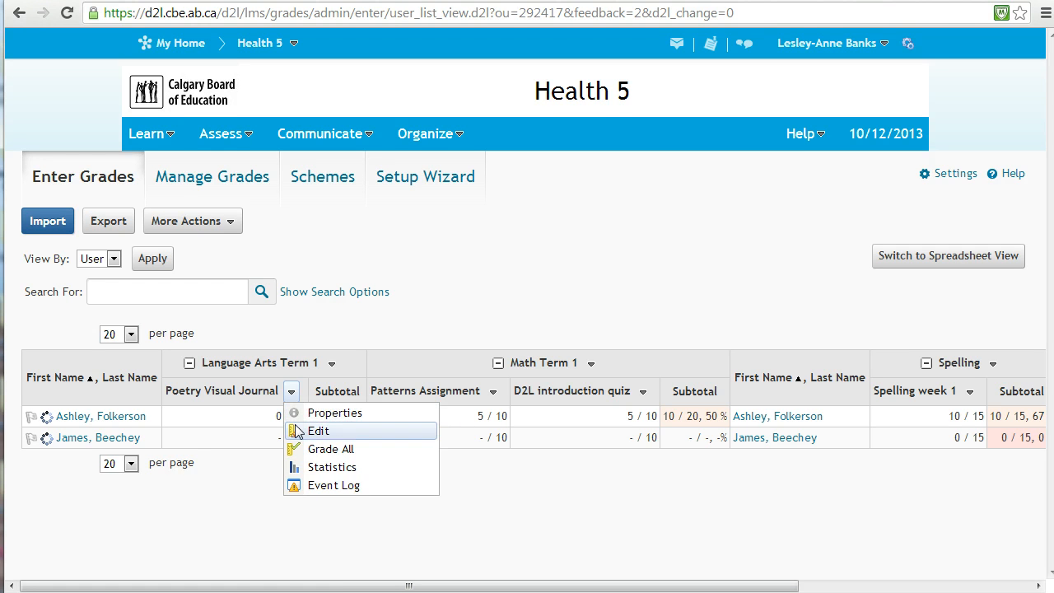
left_click(318, 430)
scroll(203, 504, "down", 4)
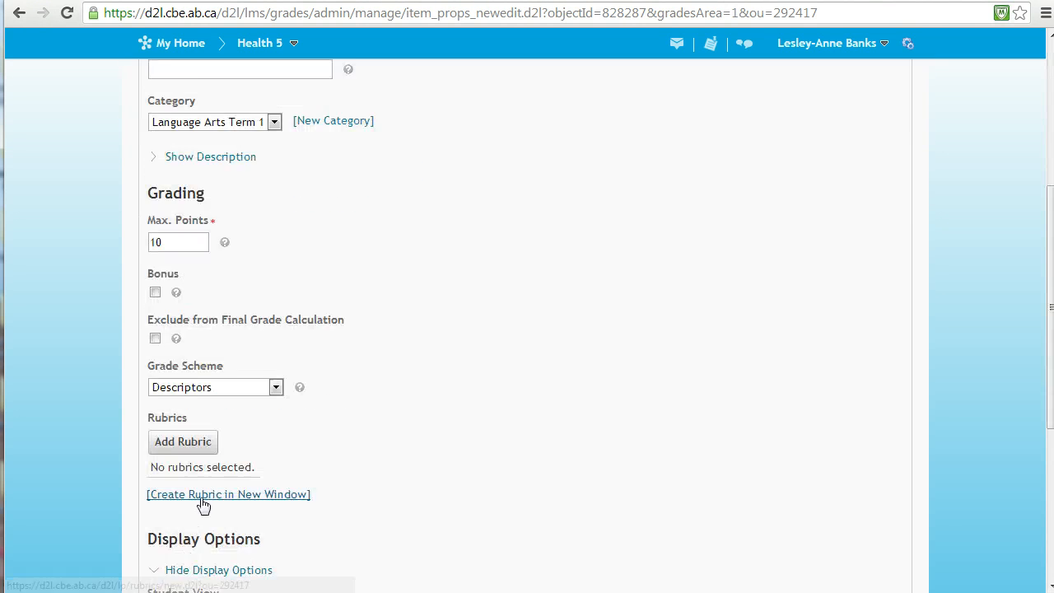
scroll(204, 502, "down", 4)
left_click(155, 448)
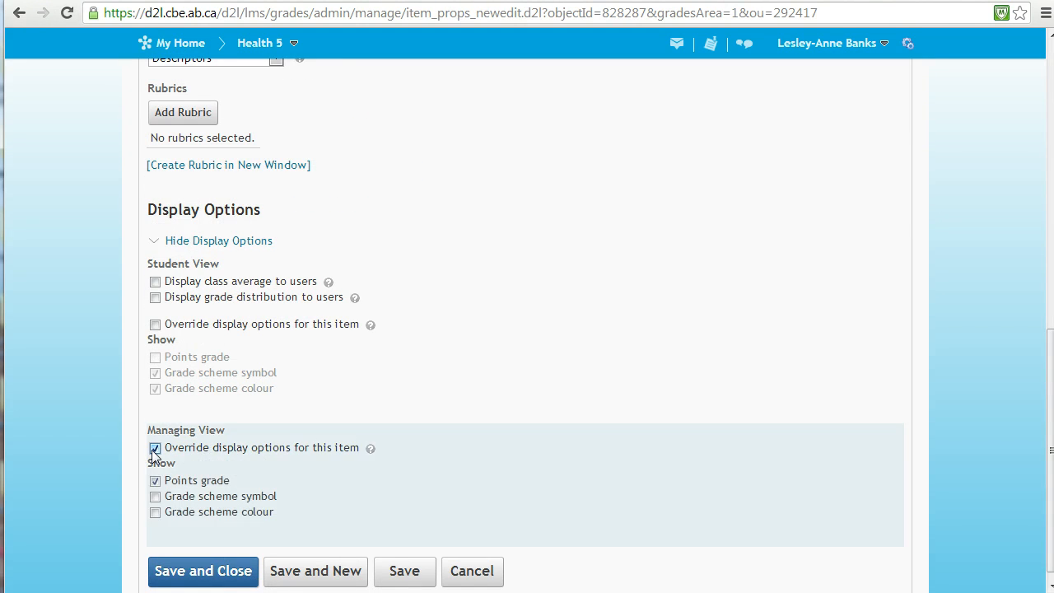
left_click(155, 512)
left_click(227, 571)
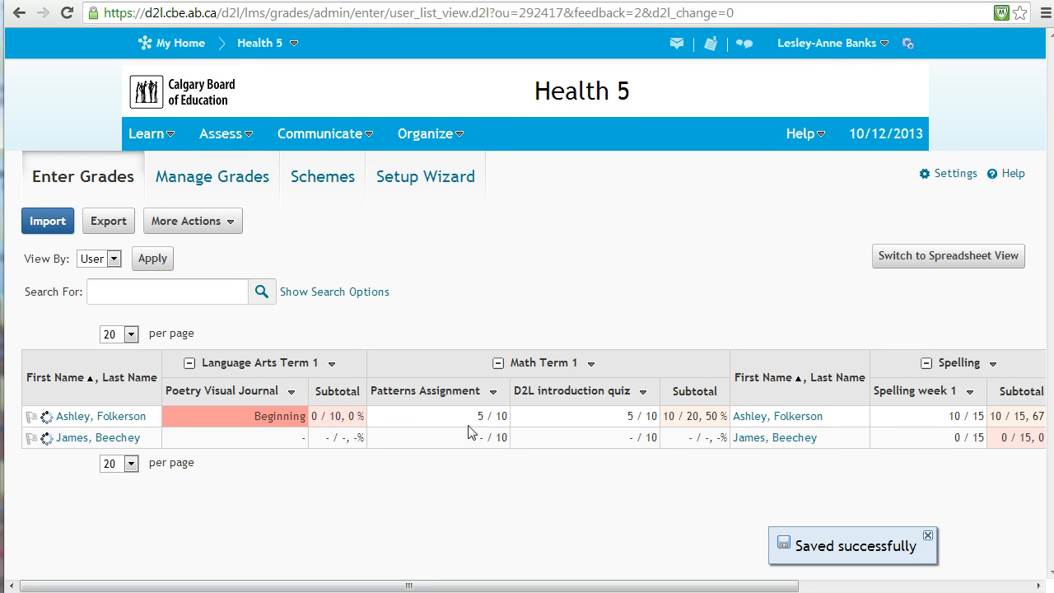
Edit the Patterns Assignment grade item so the class list shows its grade scheme symbol and colour instead of points.
left_click(494, 394)
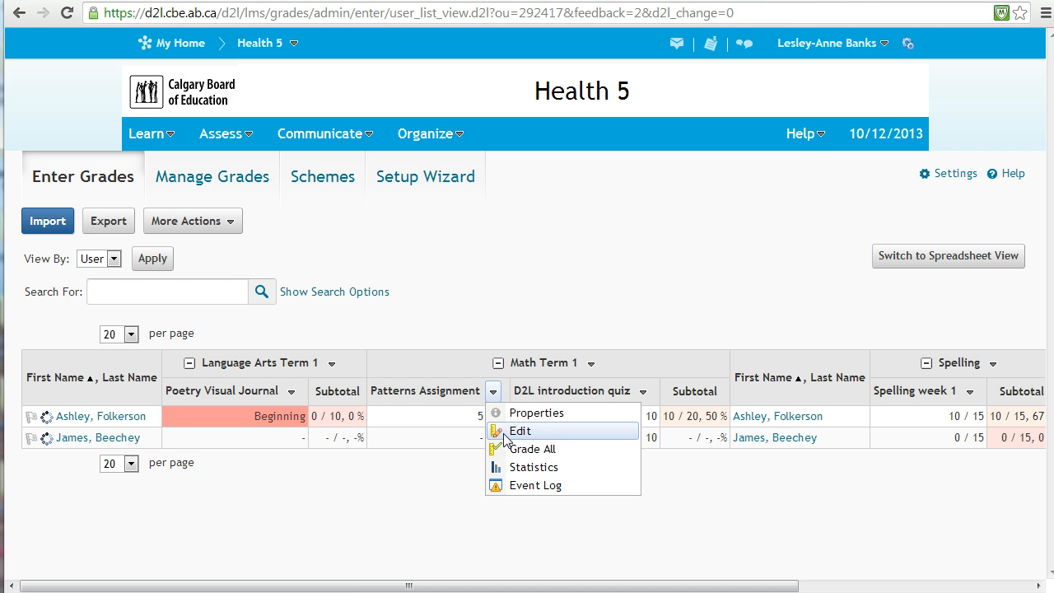
left_click(506, 432)
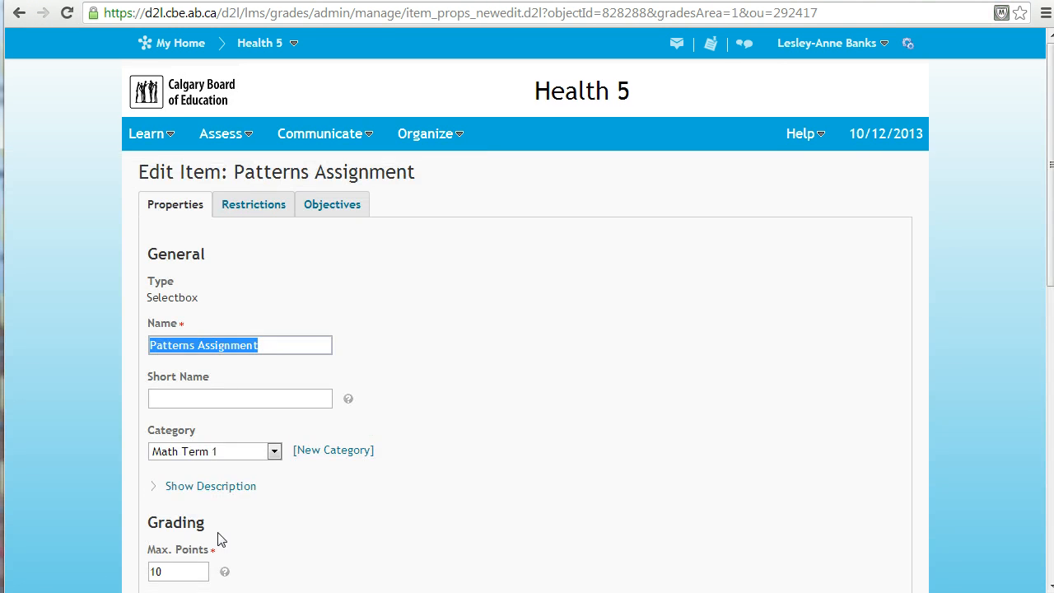
scroll(221, 539, "down", 7)
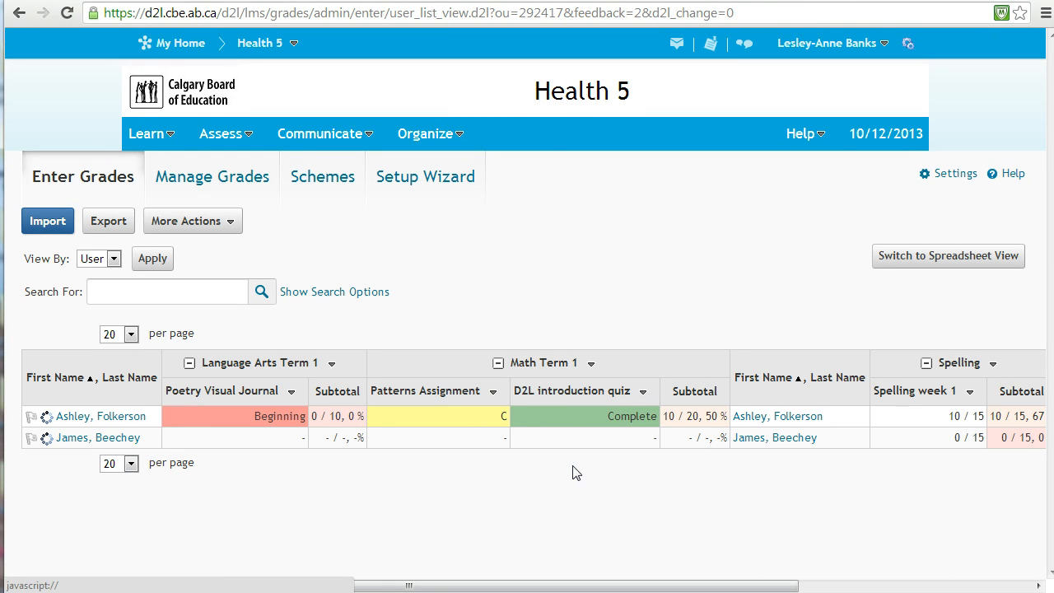
Switch the class grades list to spreadsheet view.
middle_click(594, 465)
middle_click(708, 451)
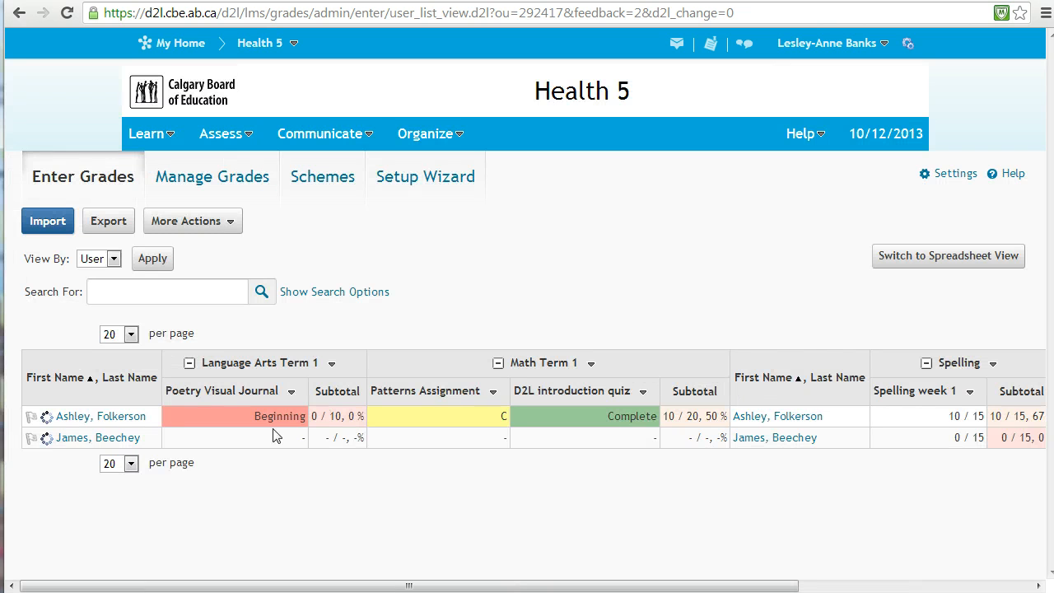
left_click(941, 266)
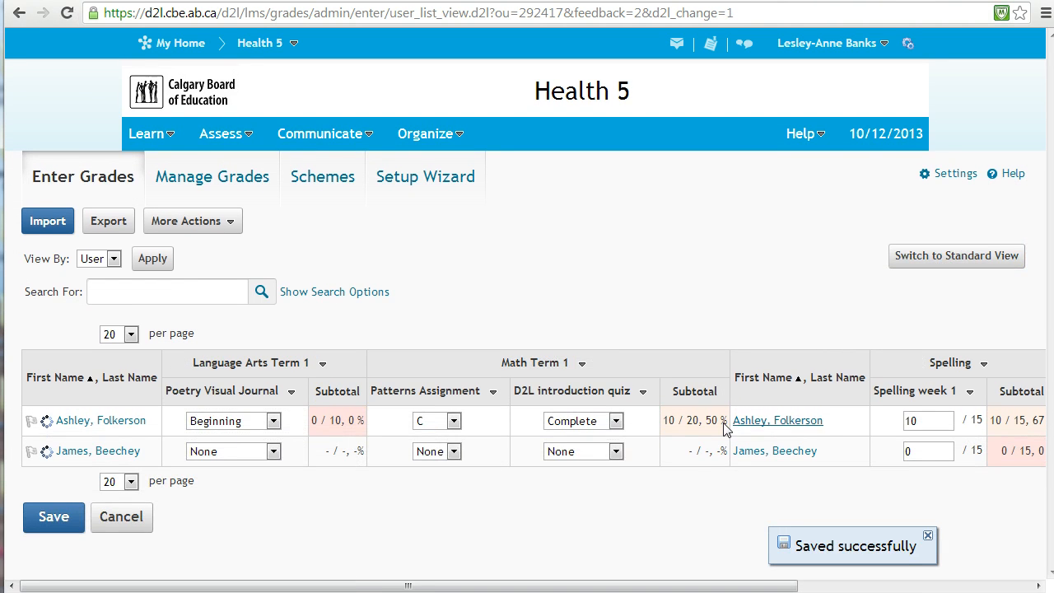
Grade the second student Beginning for Poetry Visual Journal, B for Patterns Assignment and Incomplete for D2L introduction quiz.
left_click(241, 451)
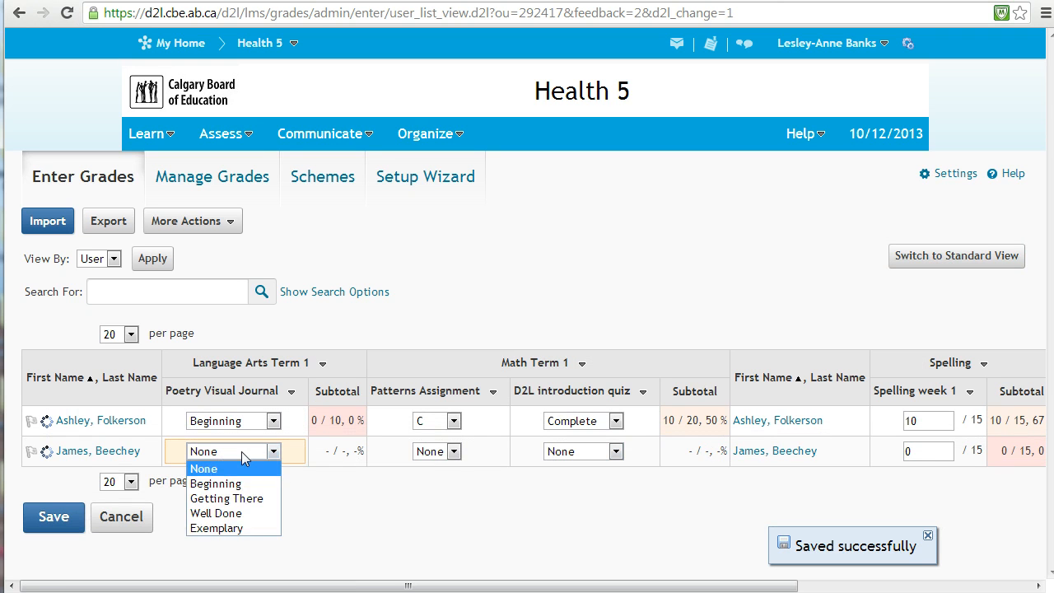
left_click(239, 483)
left_click(453, 451)
left_click(437, 513)
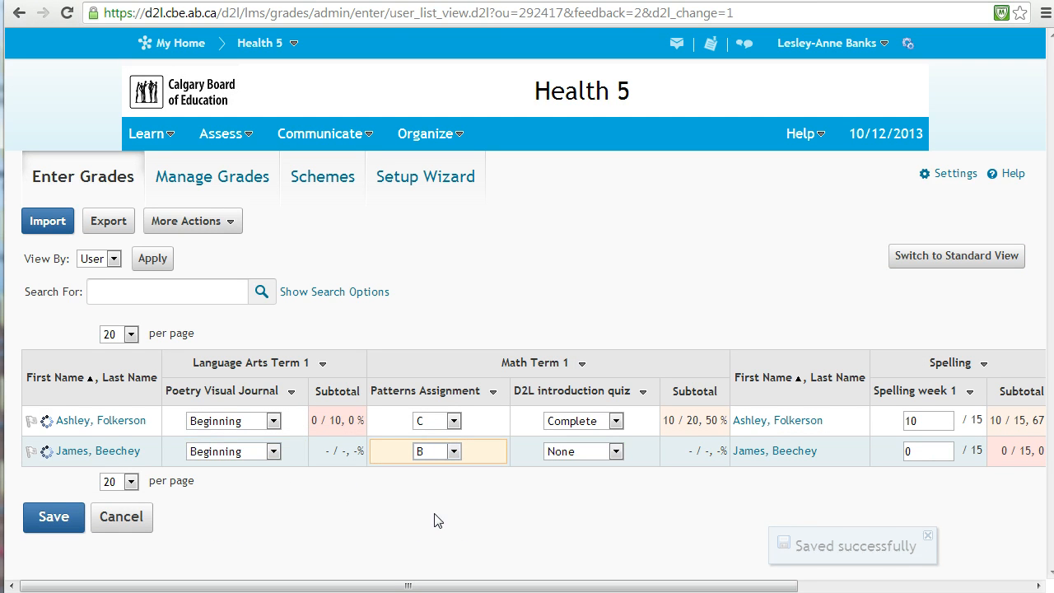
left_click(580, 449)
left_click(576, 483)
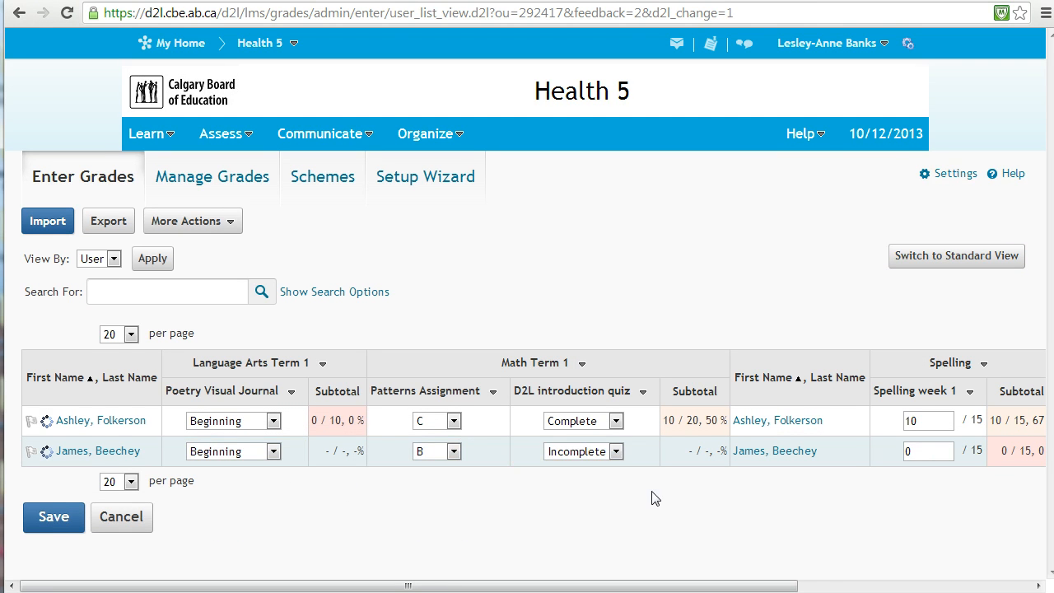
Enter 15 as the second student's Spelling week 1 grade and save the grades, confirming the changes.
scroll(842, 466, "right", 1)
left_click(909, 450)
type("15")
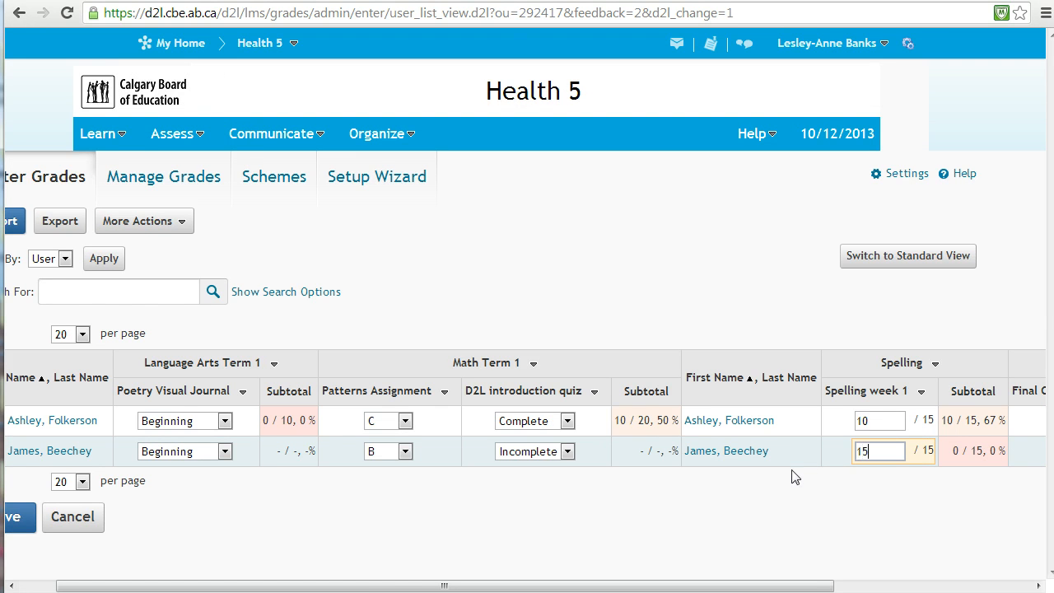
left_click(793, 478)
scroll(725, 526, "left", 1)
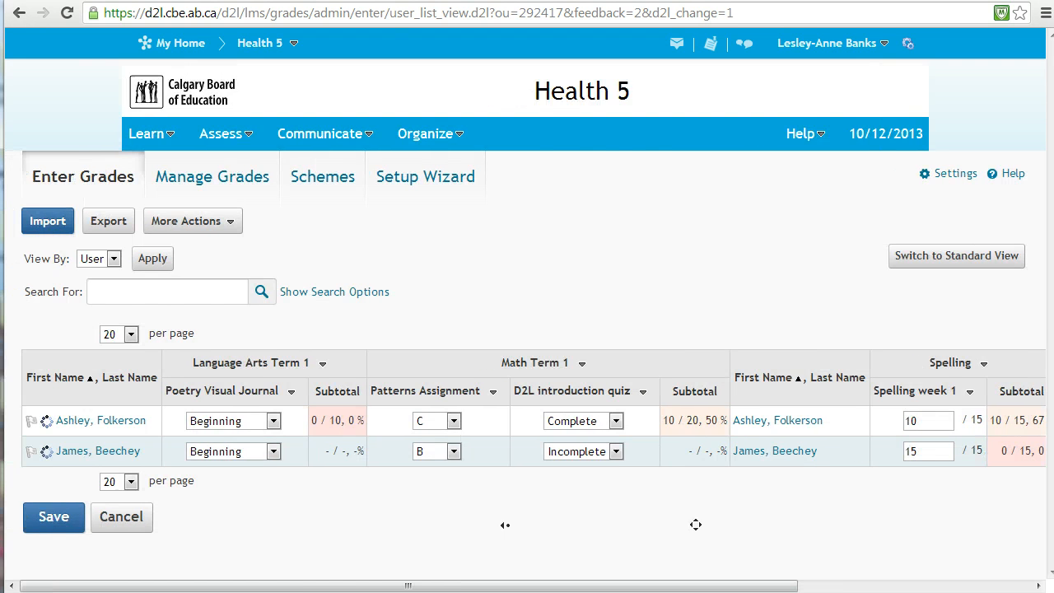
left_click(52, 516)
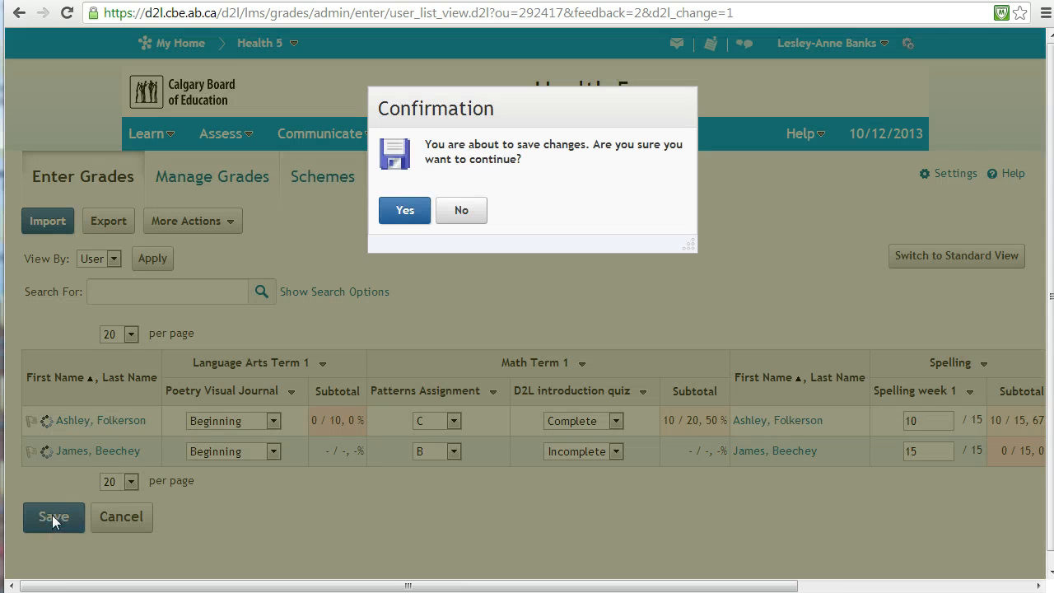
left_click(407, 212)
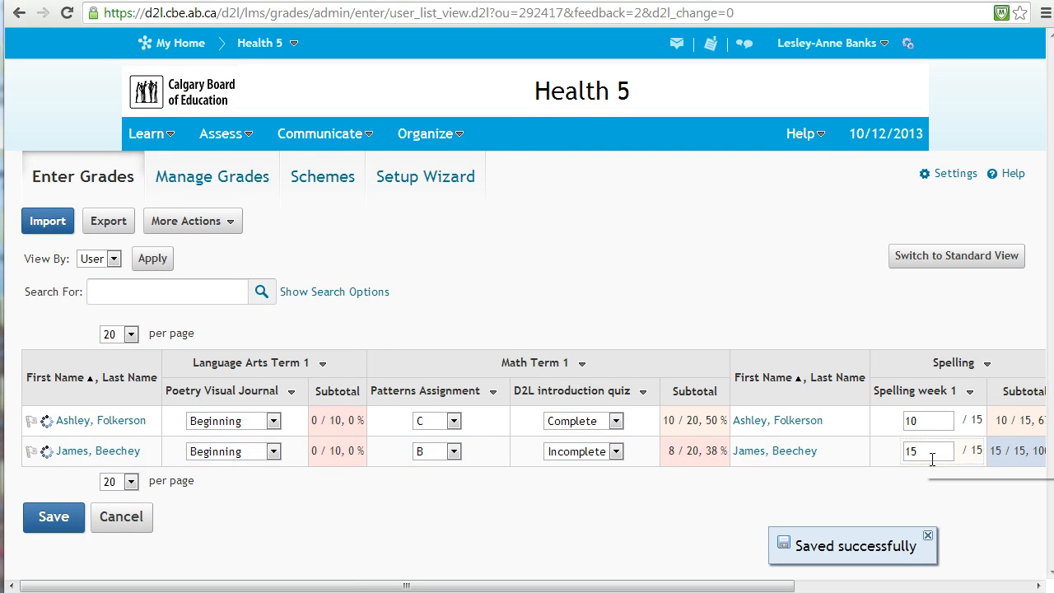
Return the grades list to standard view and open Grade All for the Poetry Visual Journal item.
left_click(960, 255)
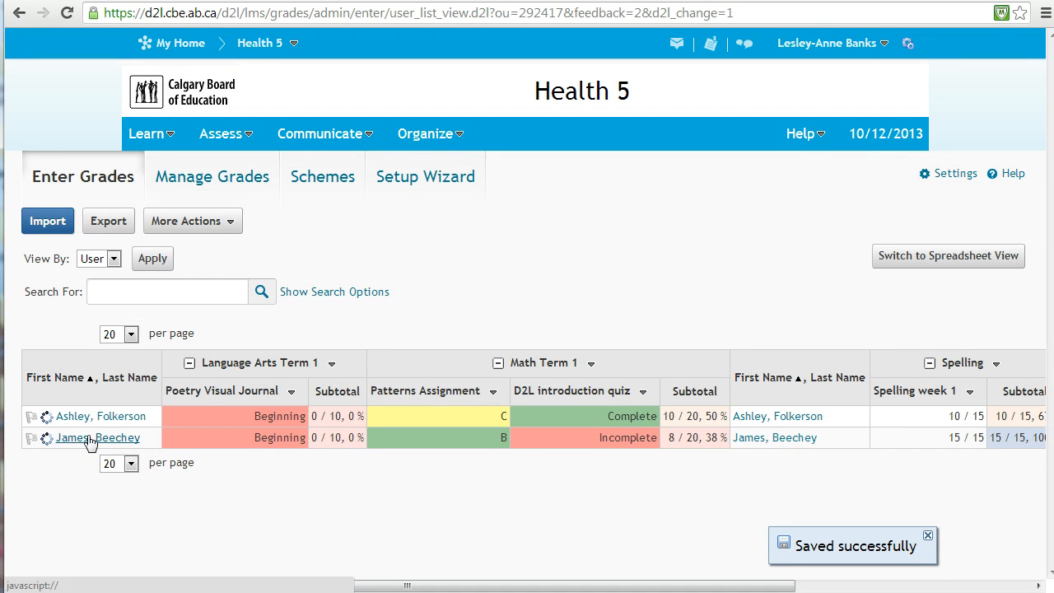
left_click(292, 393)
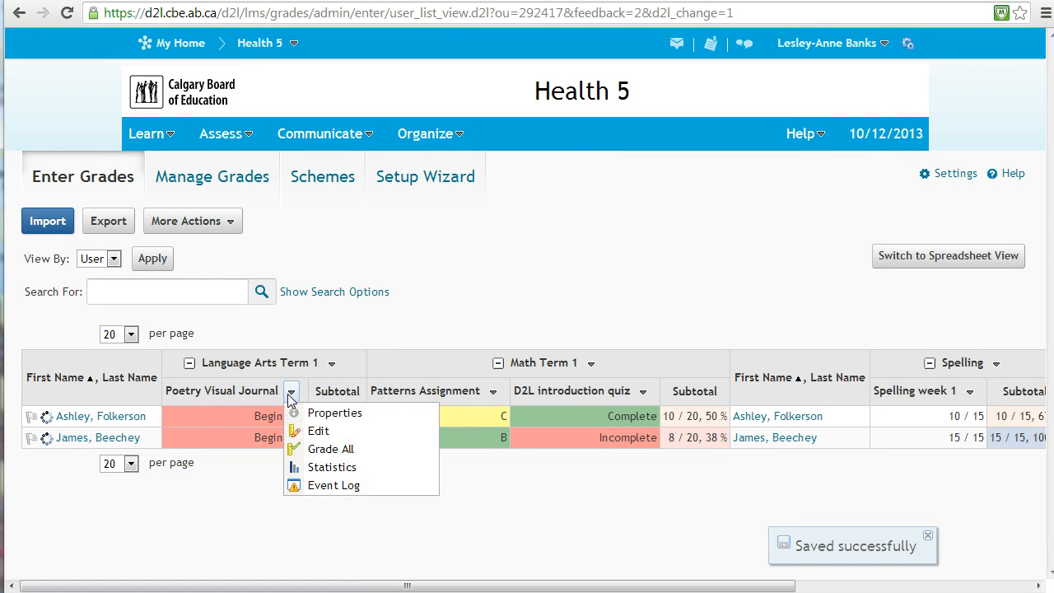
left_click(313, 449)
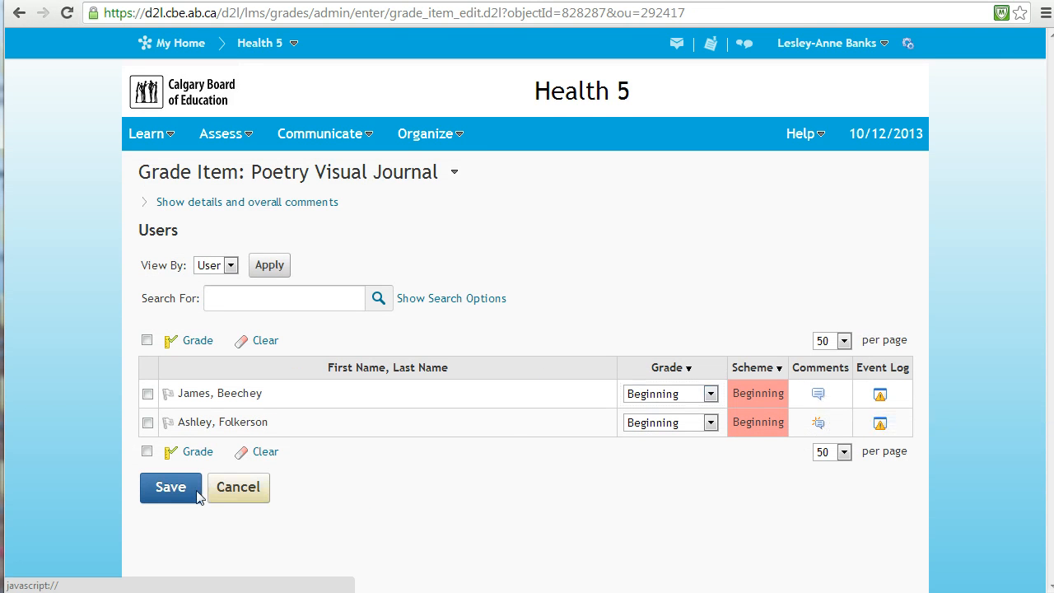
Go back to the class grades list and open Grade All for the Math Term 1 category.
left_click(238, 141)
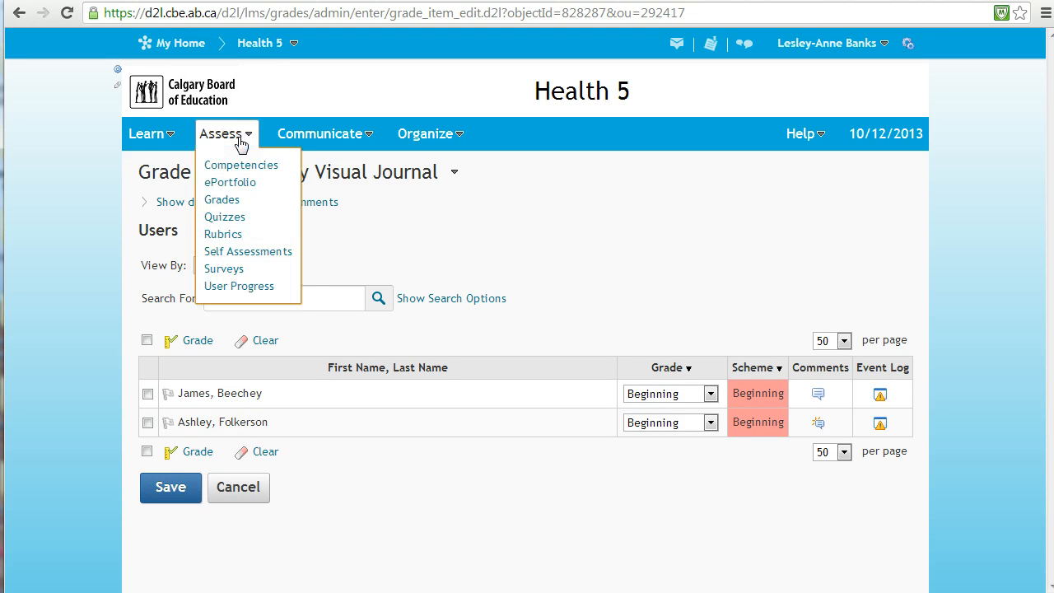
left_click(233, 202)
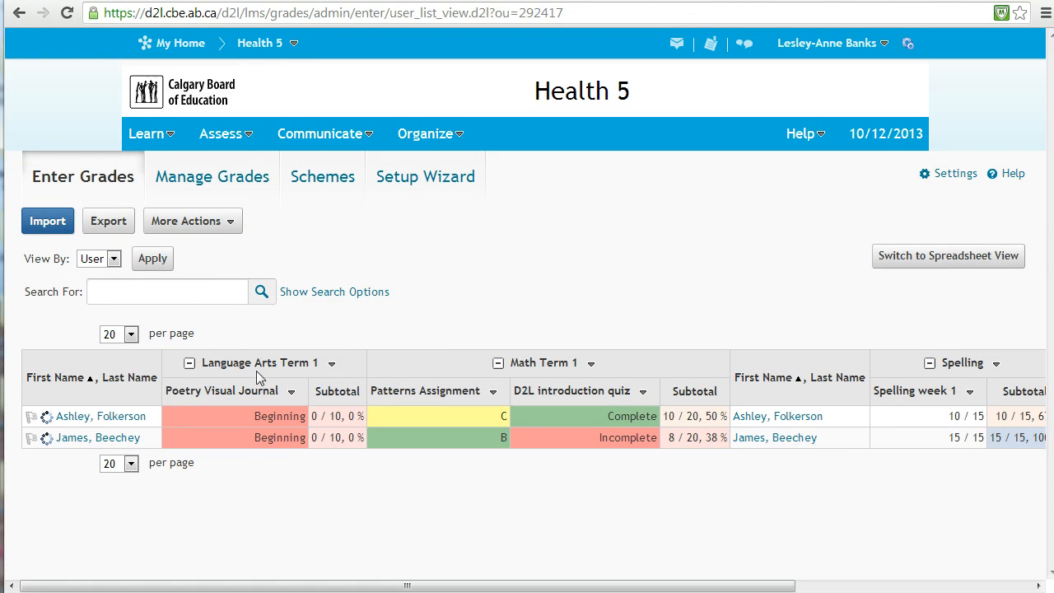
left_click(591, 363)
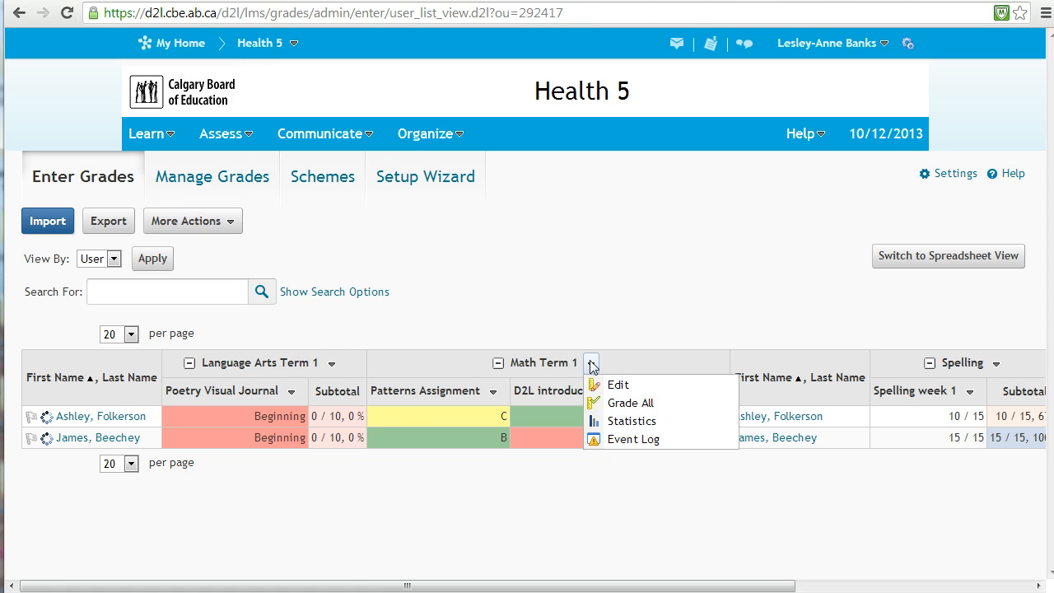
left_click(606, 401)
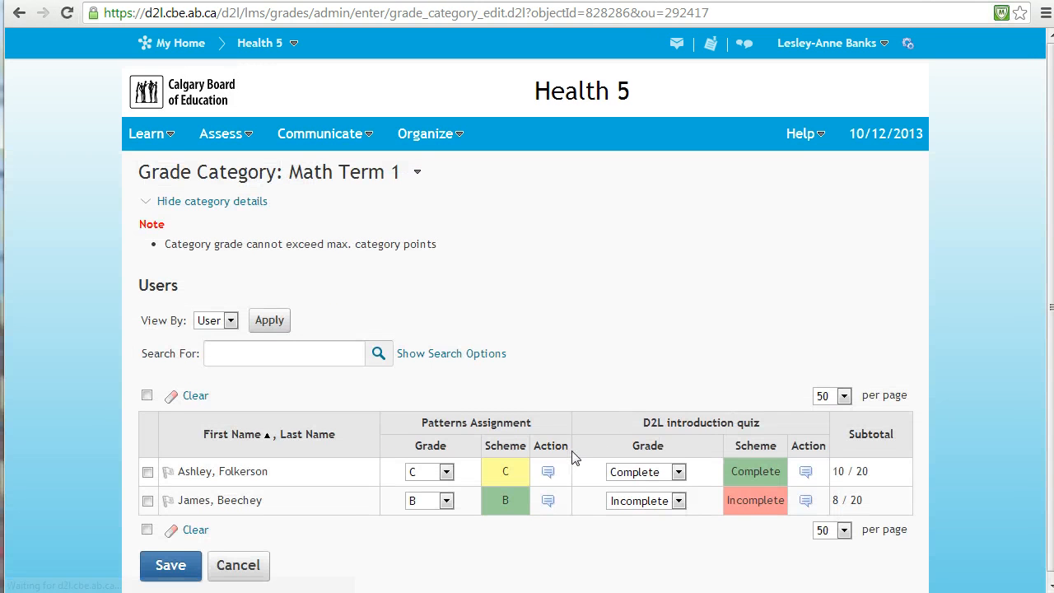